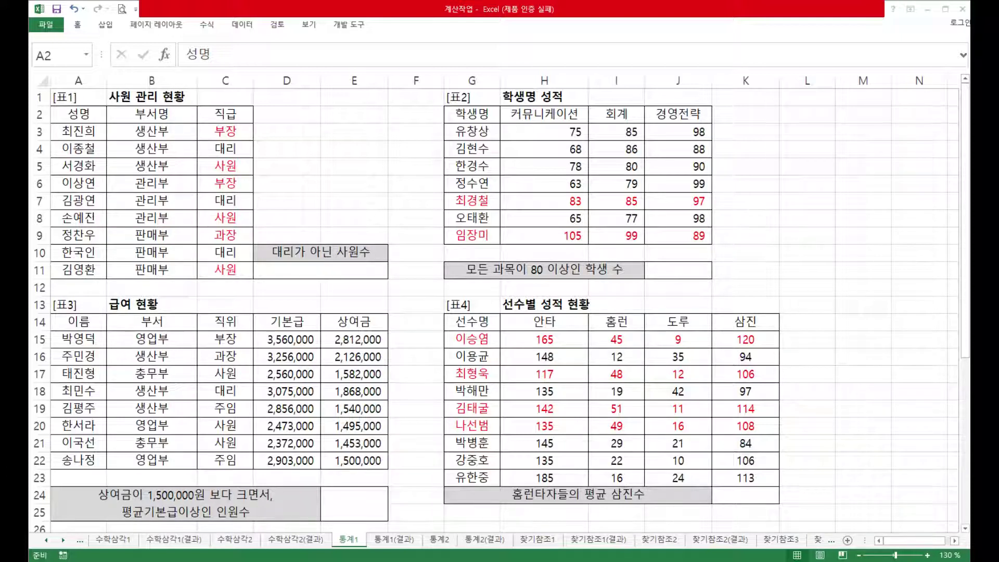
# Start a COUNTIF formula in D11 with the 직급 cells C3:C11 as its range
pyautogui.click(352, 269)
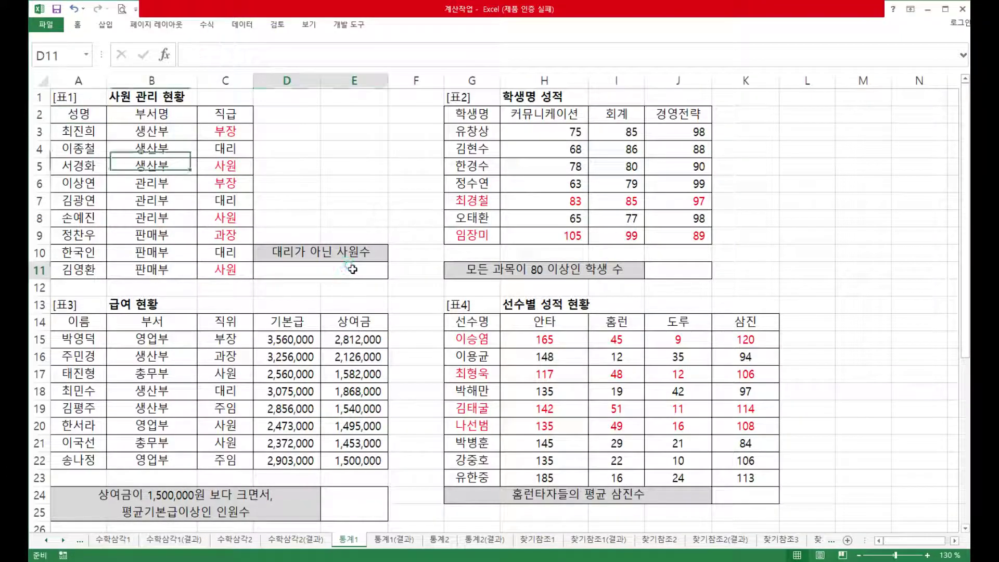
pyautogui.write('=cou')
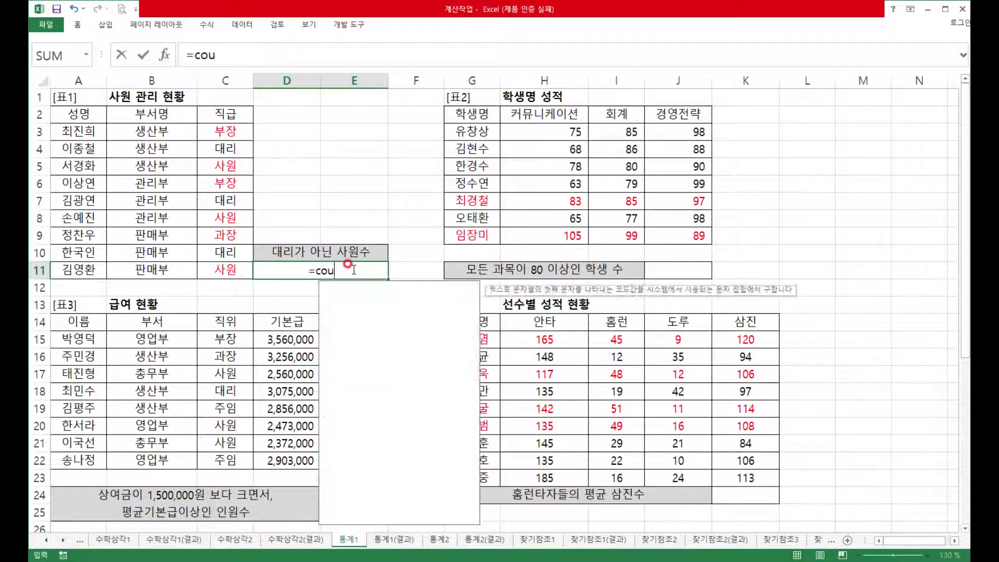
pyautogui.press('Down')
pyautogui.press('Down')
pyautogui.press('Down')
pyautogui.press('Tab')
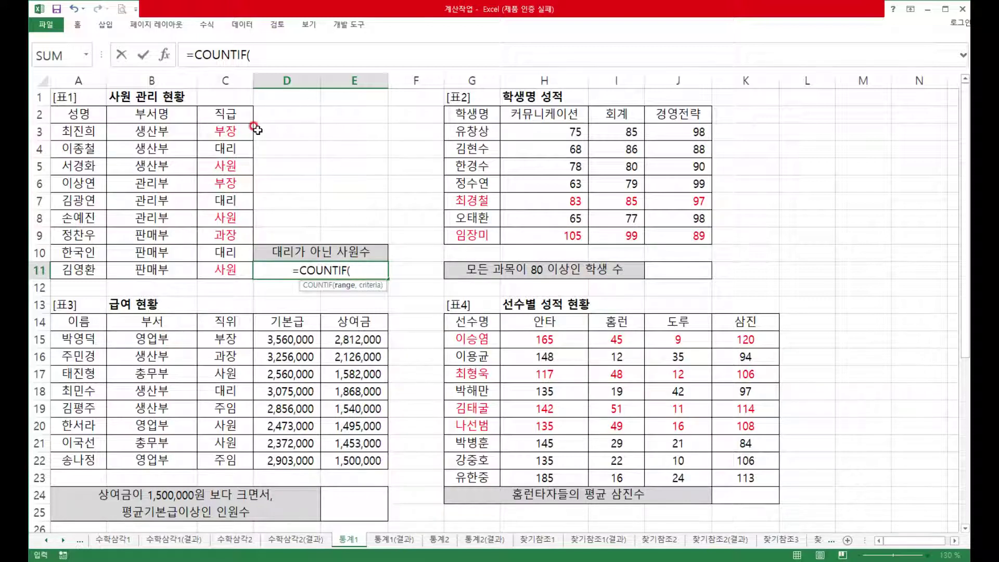
pyautogui.moveTo(225, 130); pyautogui.dragTo(225, 269)
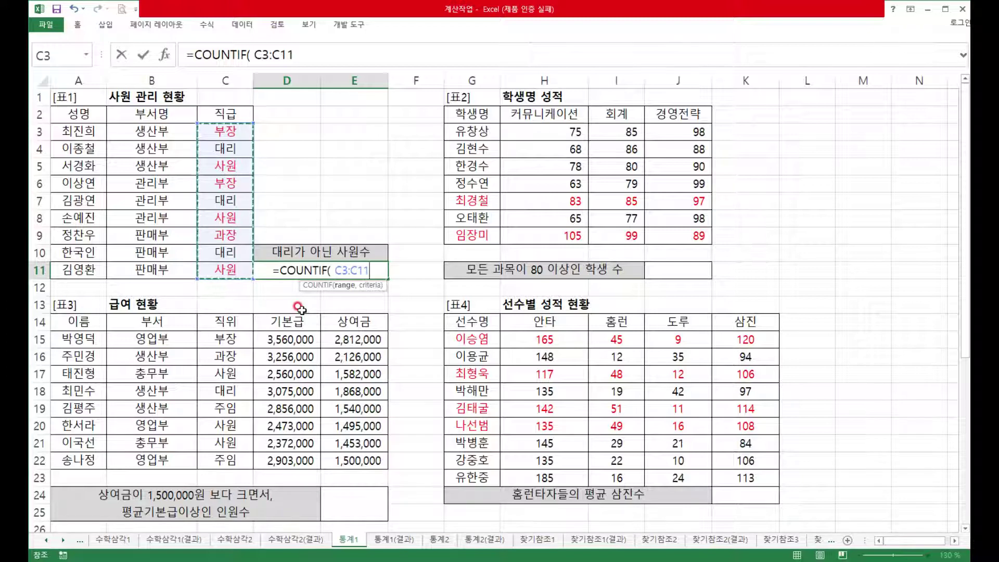
pyautogui.write(',')
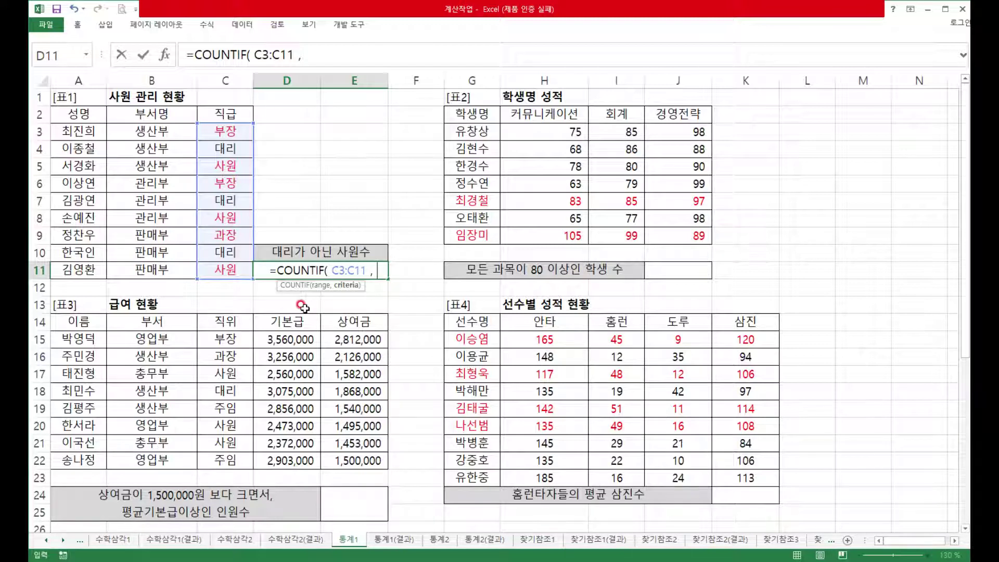
# Enter <>대리 as the COUNTIF criterion in D11
pyautogui.write('<>')
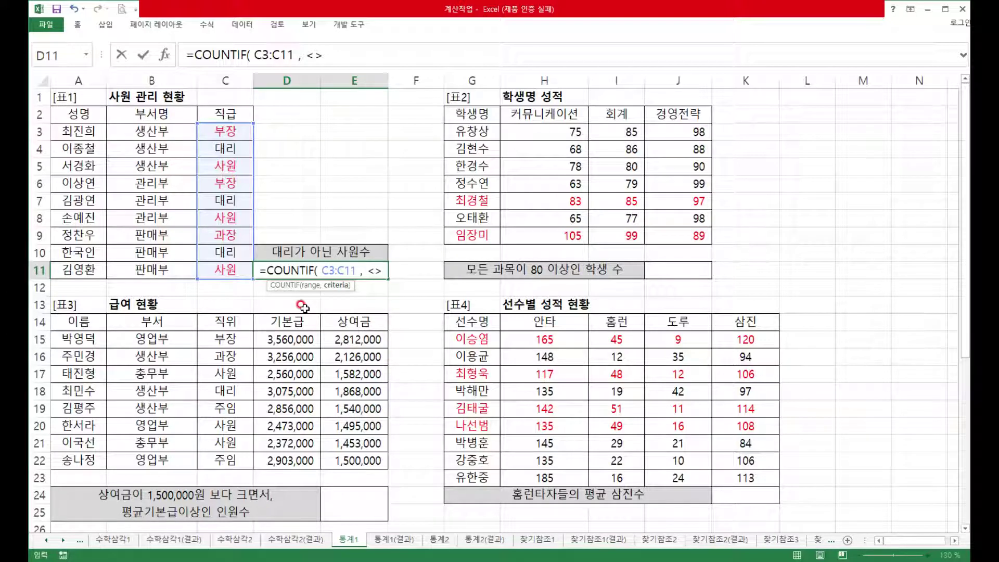
pyautogui.write('eo')
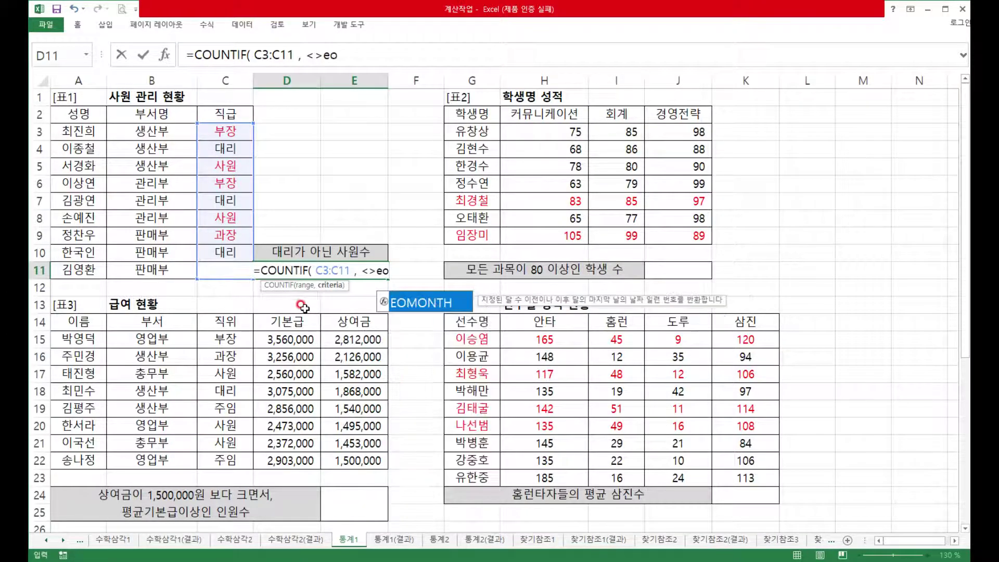
pyautogui.press('BackSpace')
pyautogui.press('BackSpace')
pyautogui.write('대리')
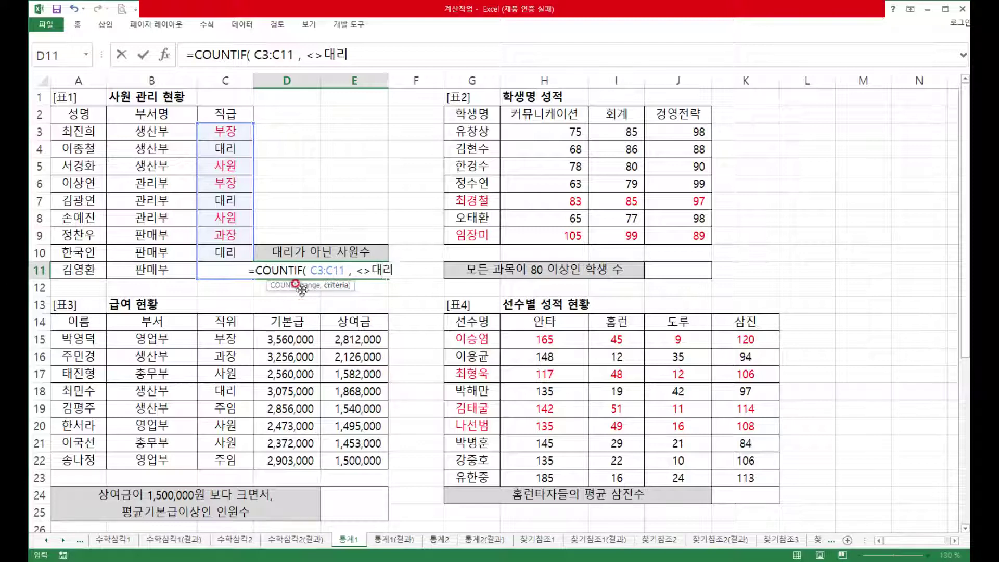
# Enclose the <>대리 criterion in double quotes and close the COUNTIF parenthesis
pyautogui.click(366, 61)
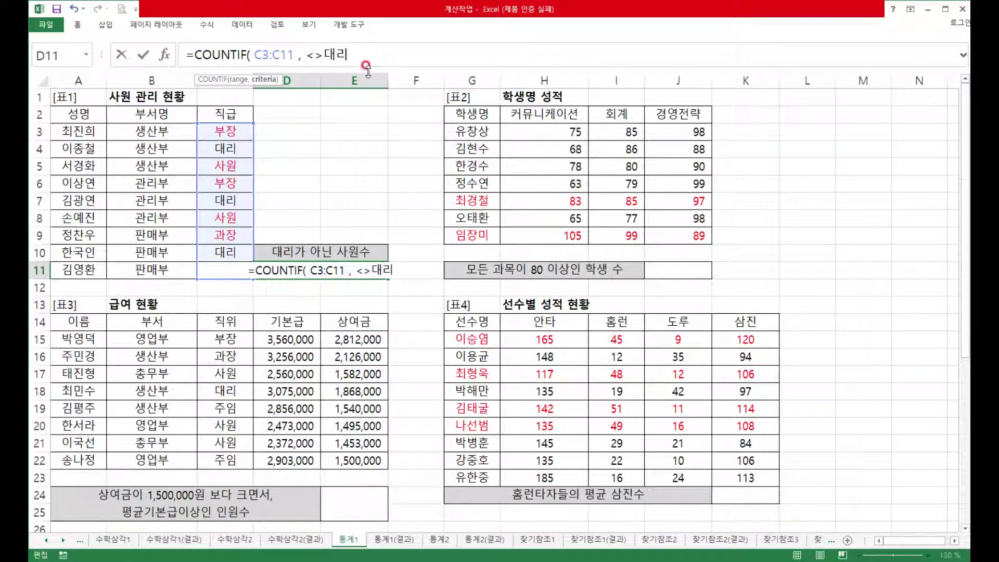
pyautogui.doubleClick(334, 54)
pyautogui.moveTo(309, 54); pyautogui.dragTo(386, 79)
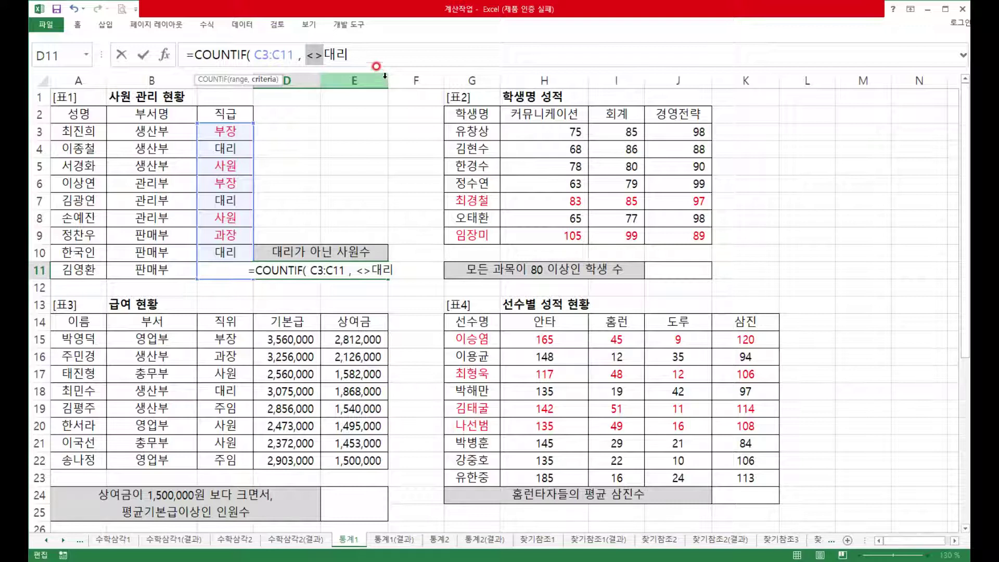
pyautogui.click(363, 47)
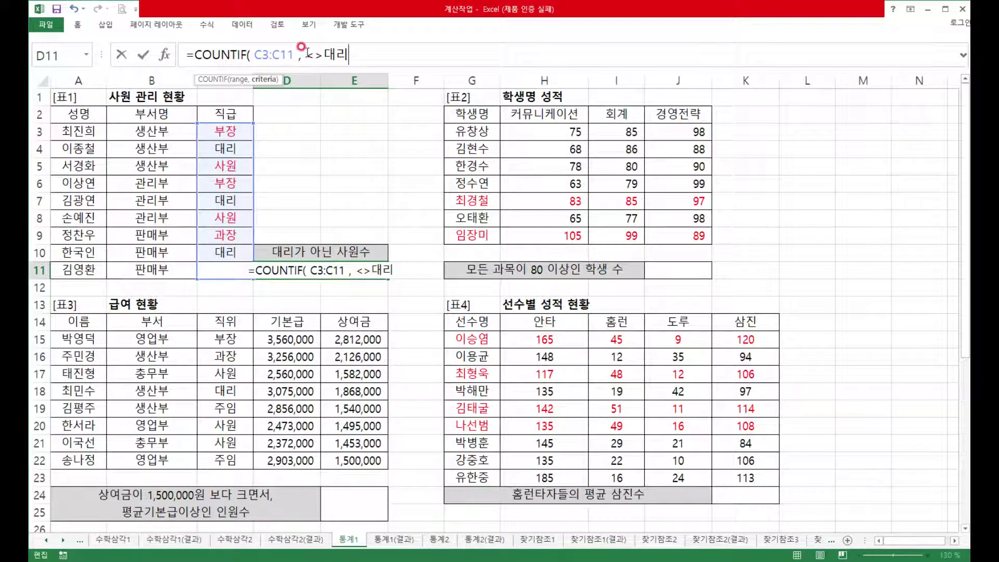
pyautogui.click(307, 52)
pyautogui.write('"')
pyautogui.click(372, 53)
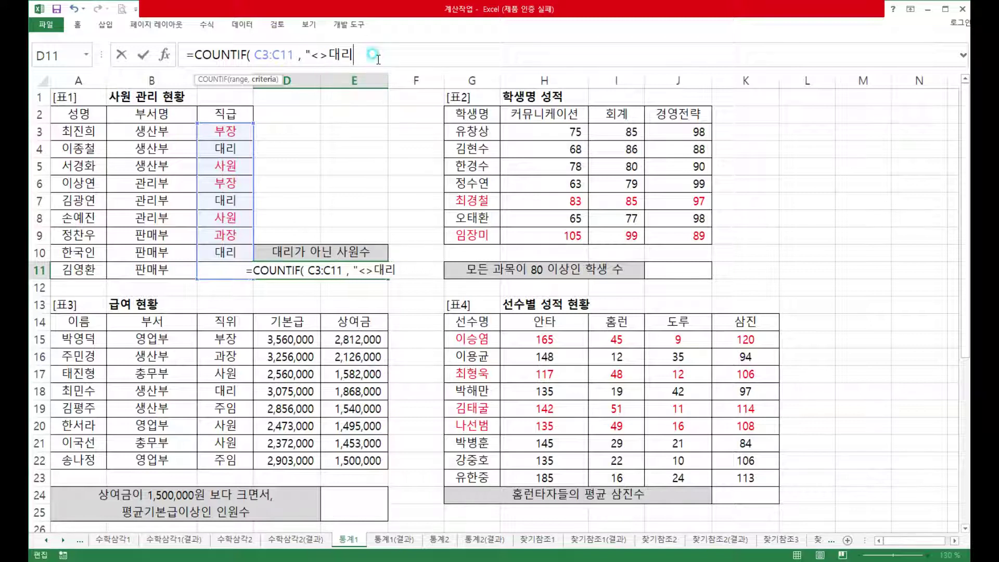
pyautogui.write('"')
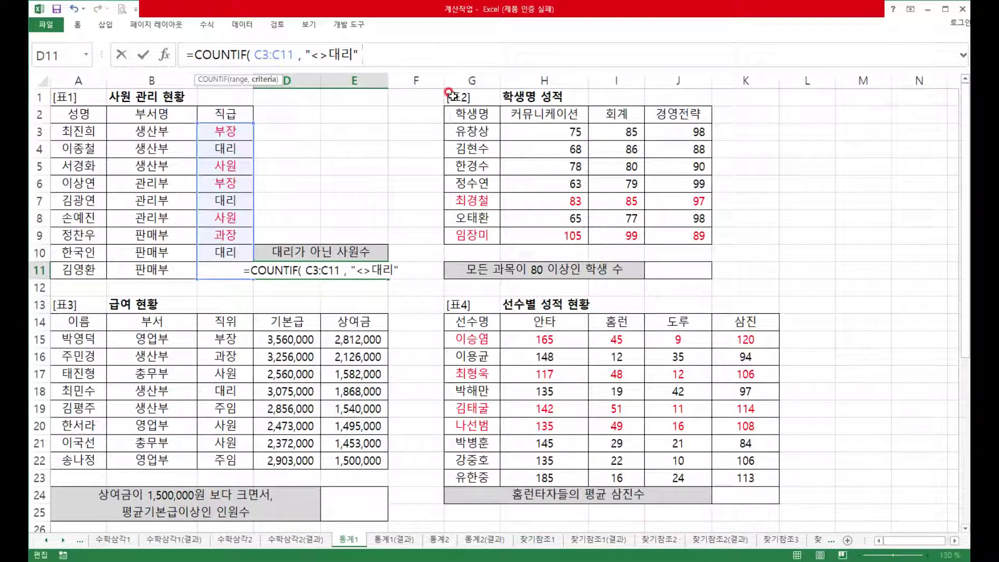
pyautogui.write(')')
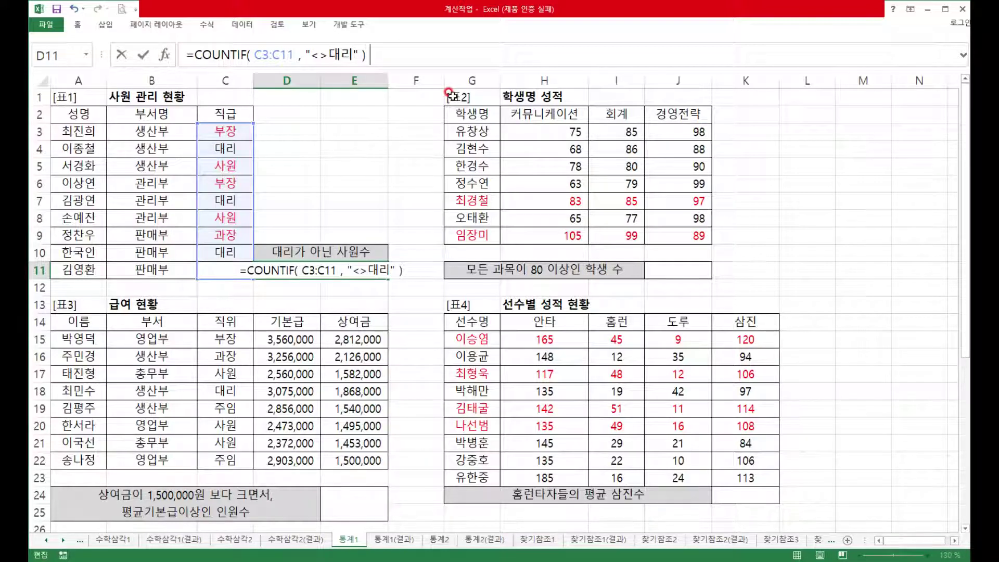
# Append & "명" to the COUNTIF formula and commit it in D11
pyautogui.write('&')
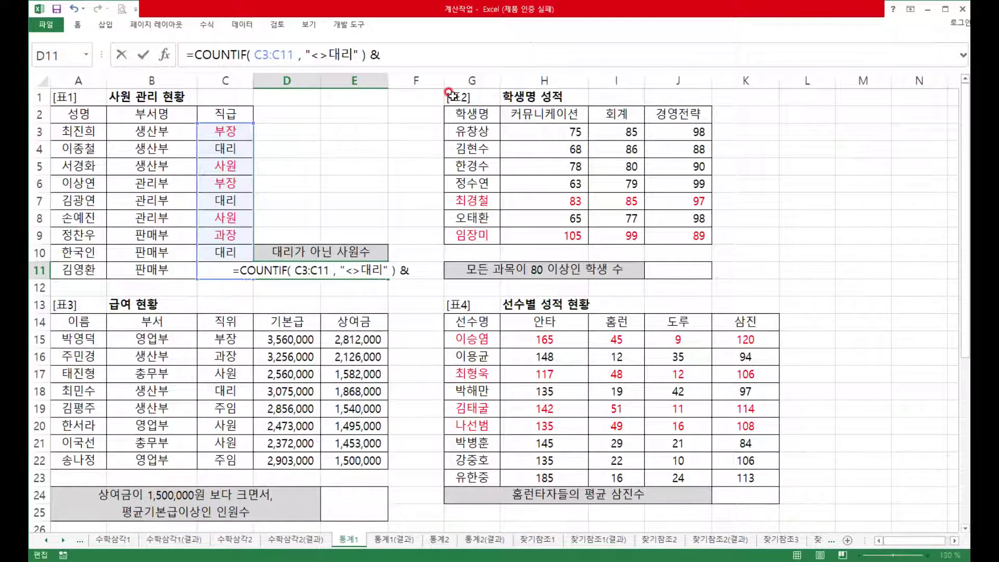
pyautogui.write(' "au')
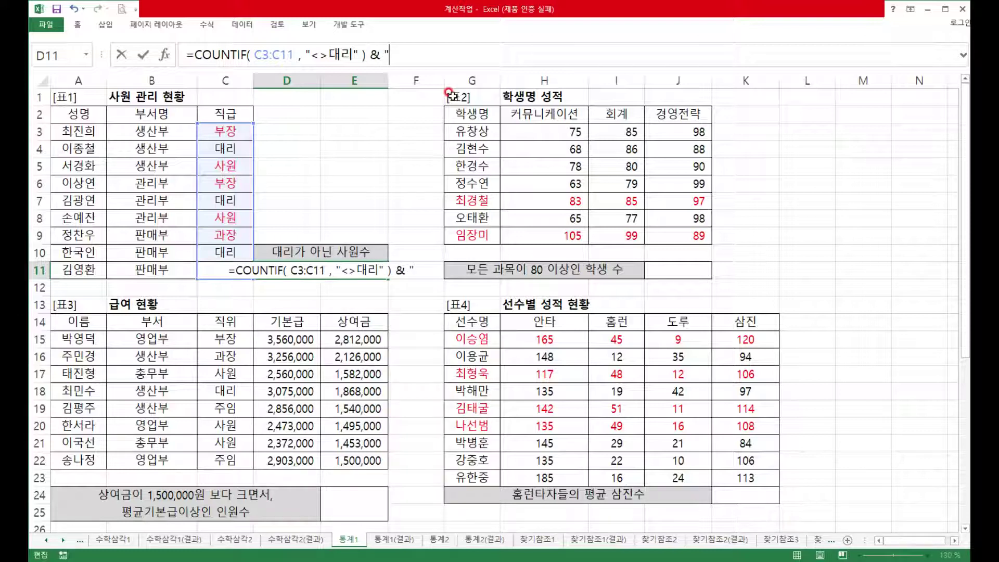
pyautogui.press('BackSpace')
pyautogui.press('BackSpace')
pyautogui.write('명"')
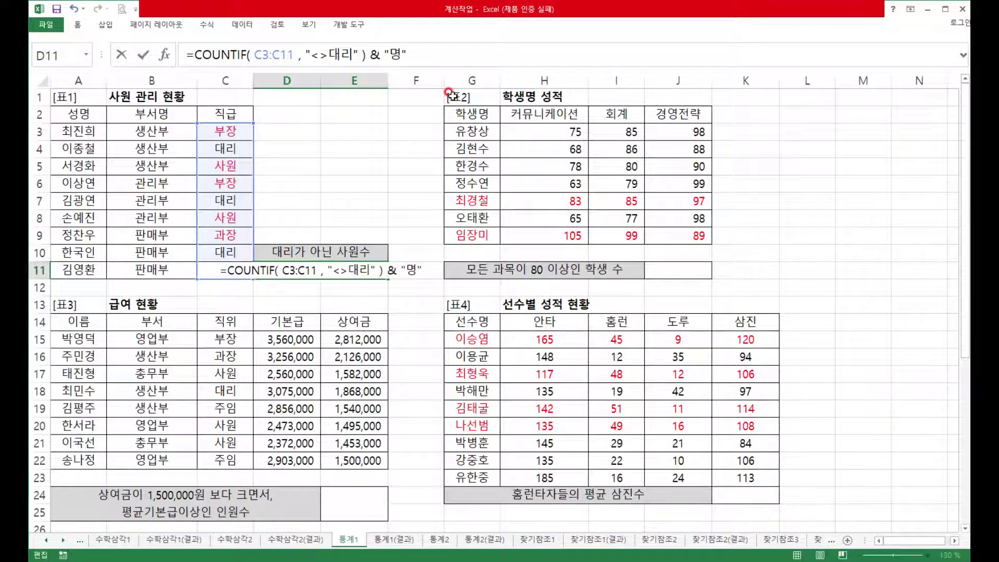
pyautogui.hotkey('ctrl', 'Return')
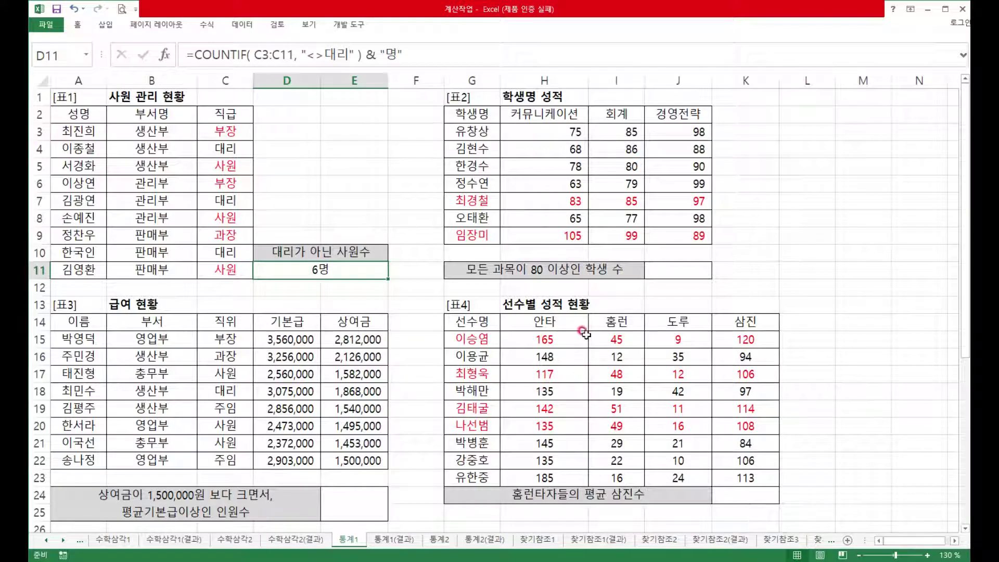
pyautogui.moveTo(571, 132); pyautogui.dragTo(571, 238)
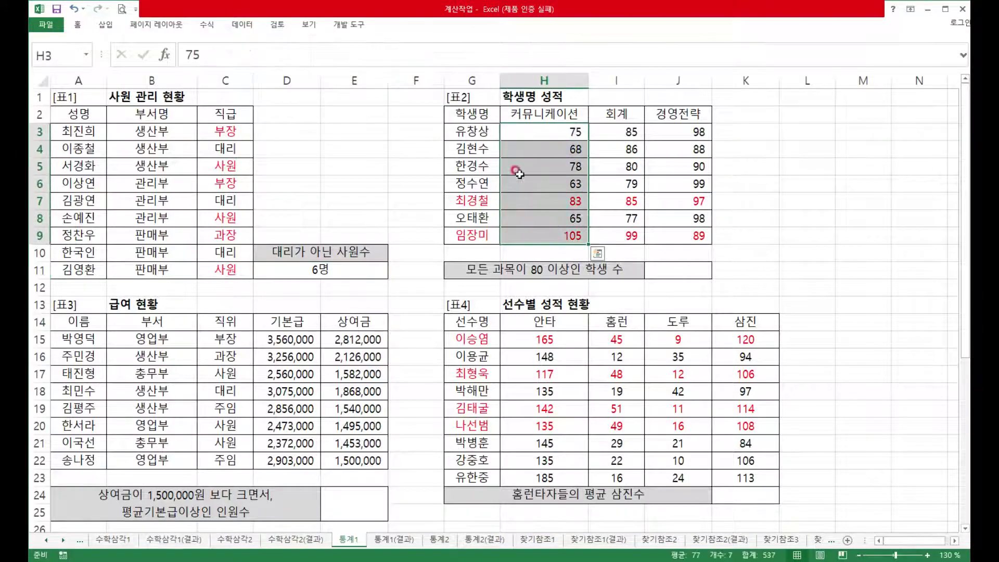
pyautogui.moveTo(627, 131); pyautogui.dragTo(632, 239)
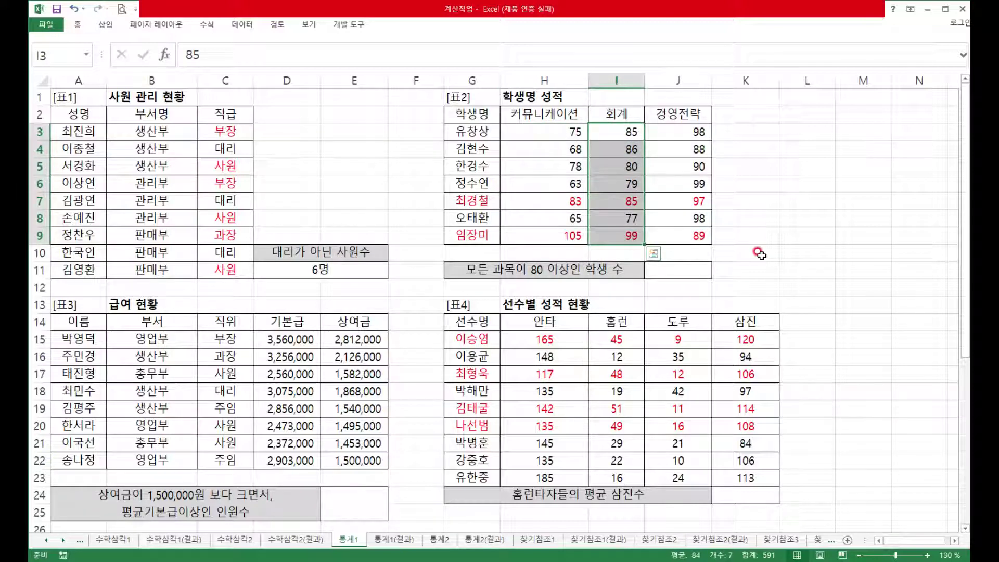
pyautogui.moveTo(697, 131); pyautogui.dragTo(695, 233)
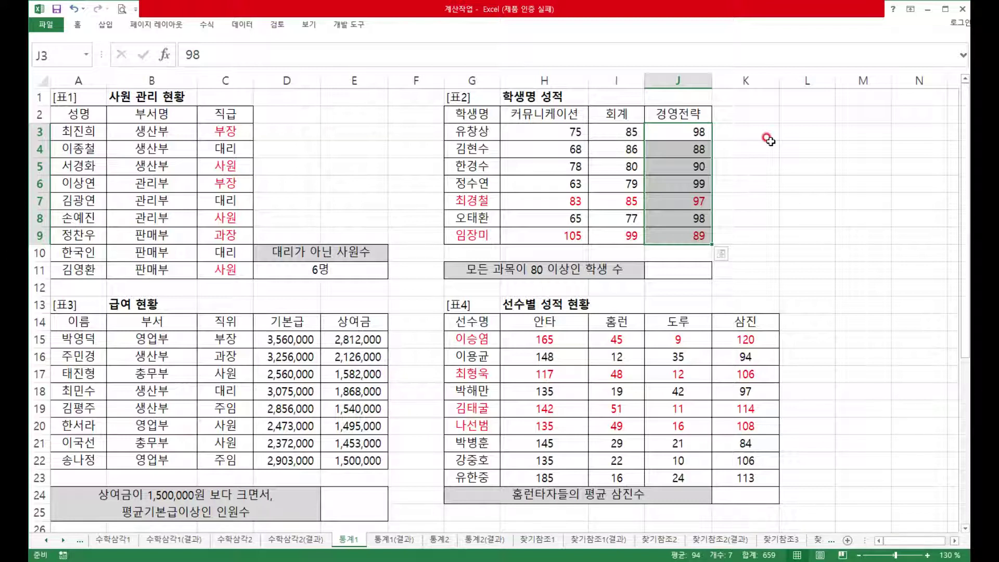
# Start a COUNTIFS formula in J11 for the number of students scoring 80 or more in every subject
pyautogui.click(696, 270)
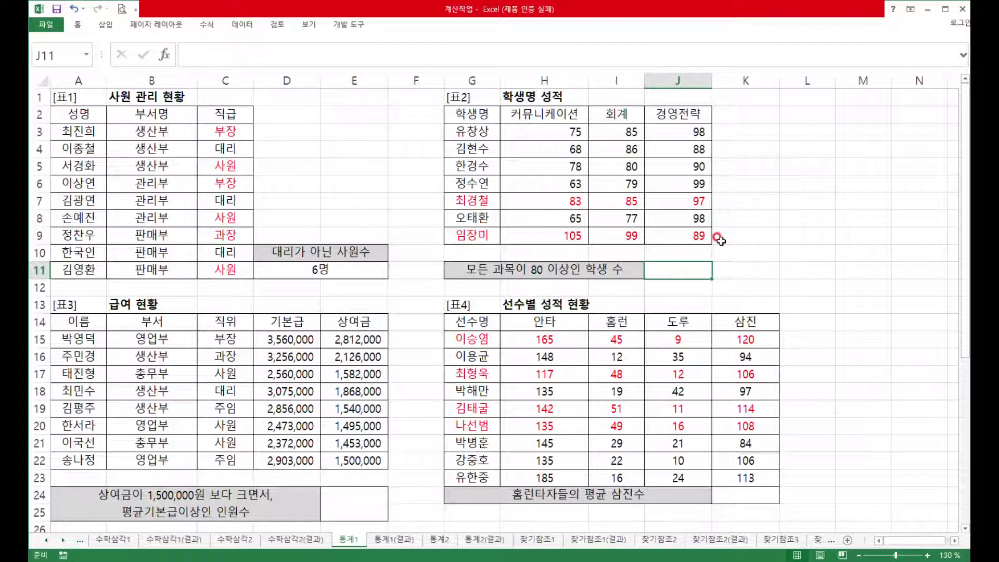
pyautogui.click(698, 54)
pyautogui.write('=채ㅕ')
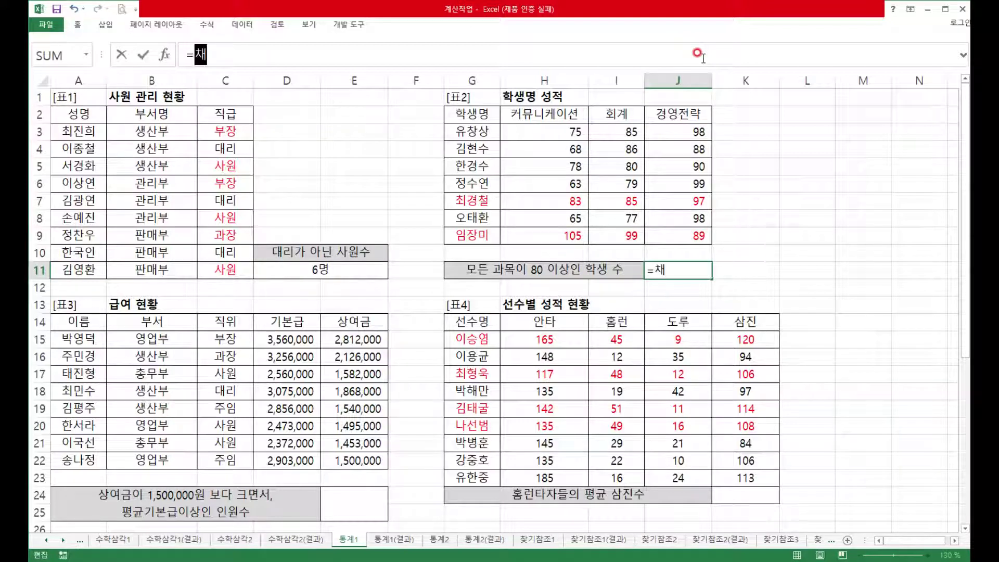
pyautogui.press('BackSpace')
pyautogui.press('BackSpace')
pyautogui.press('Hangul')
pyautogui.write('cou')
pyautogui.press('Down')
pyautogui.press('Down')
pyautogui.press('Down')
pyautogui.press('Down')
pyautogui.press('Tab')
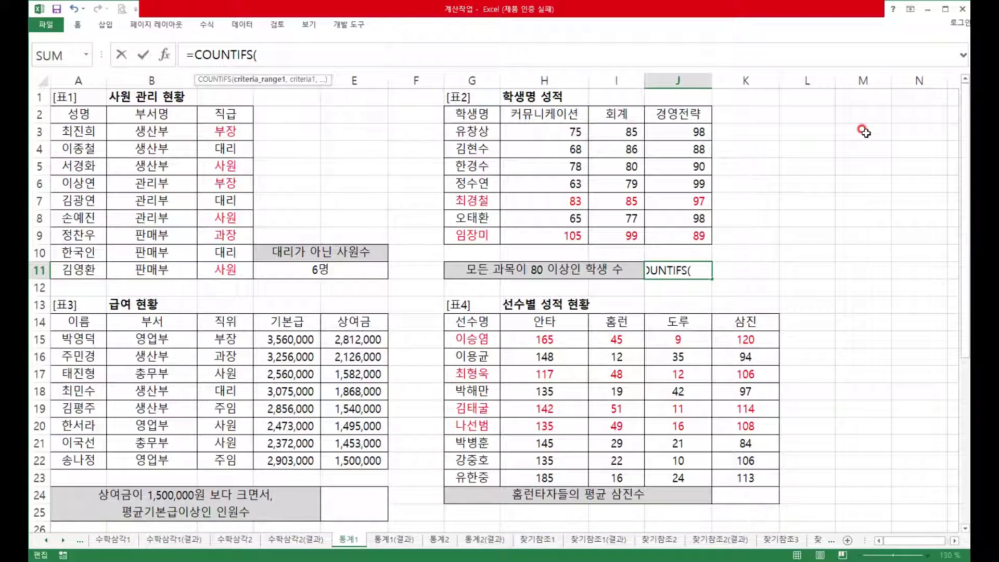
# Add the 커뮤니케이션 scores H3:H9 with the criterion ">=80" as the first COUNTIFS condition
pyautogui.moveTo(572, 130); pyautogui.dragTo(570, 234)
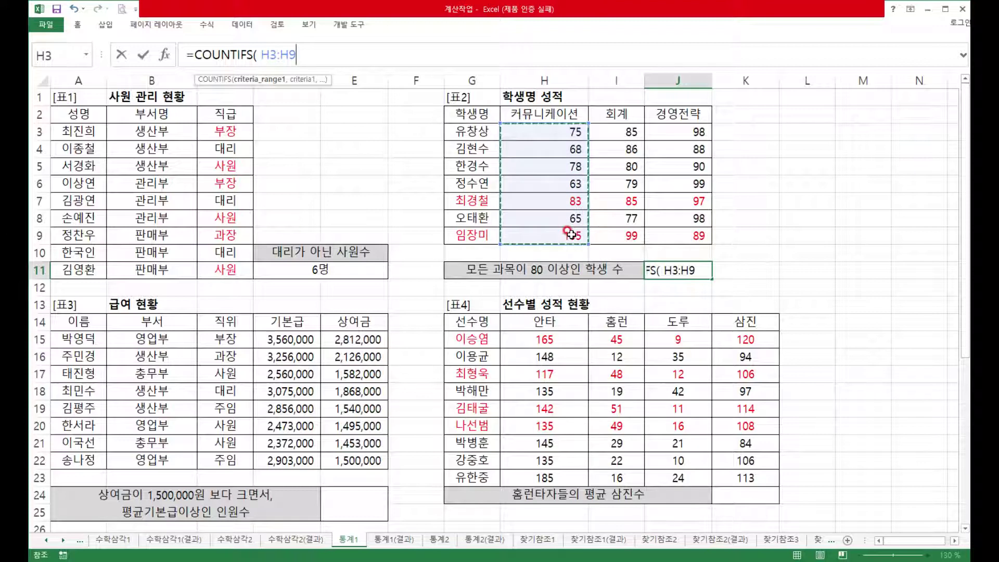
pyautogui.write(', "')
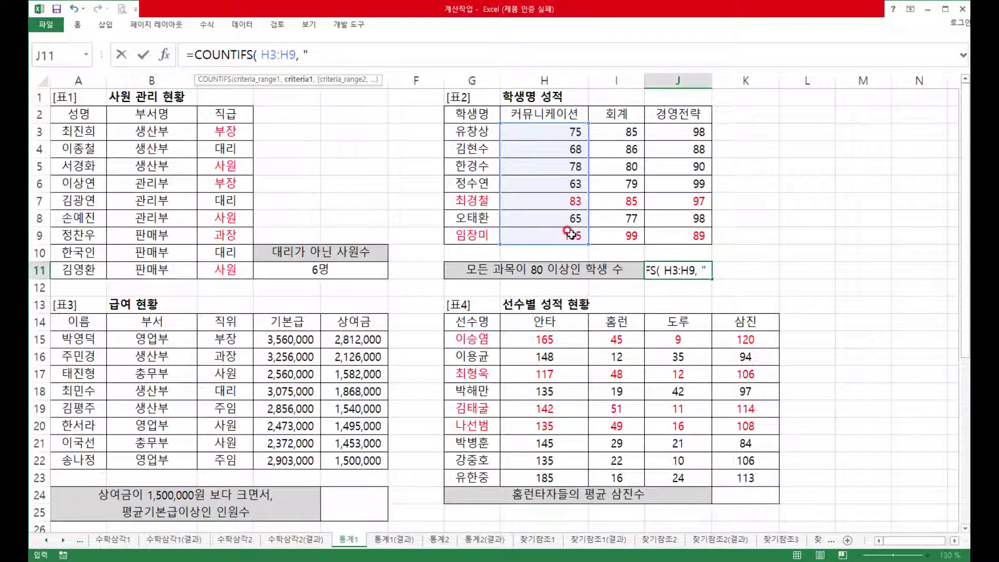
pyautogui.write('>=8')
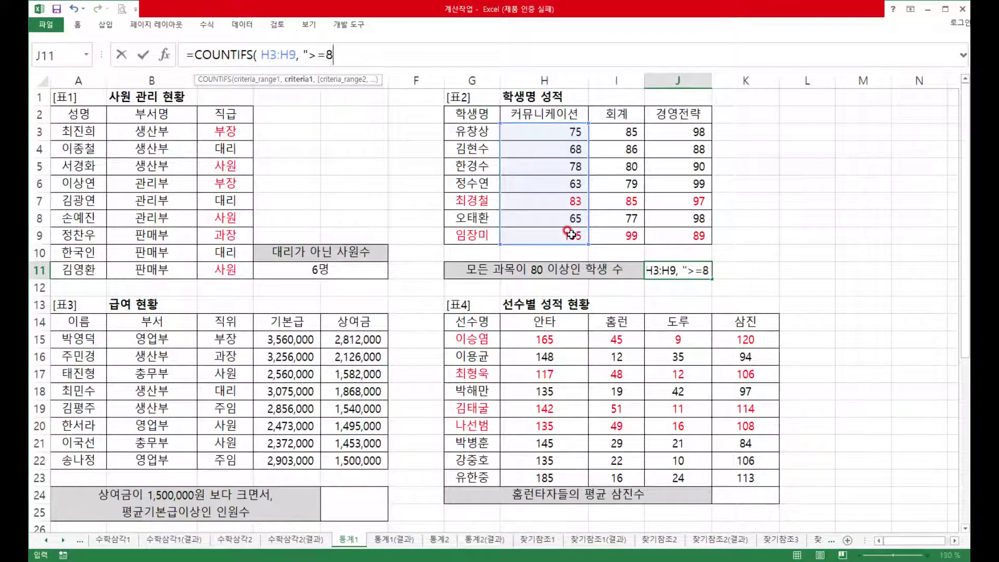
pyautogui.write('0"')
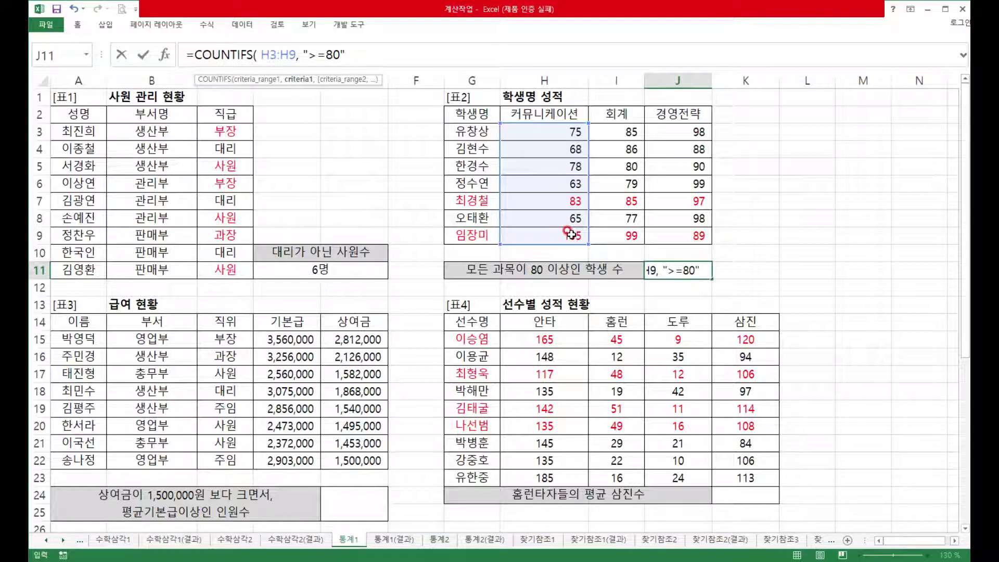
pyautogui.write(',')
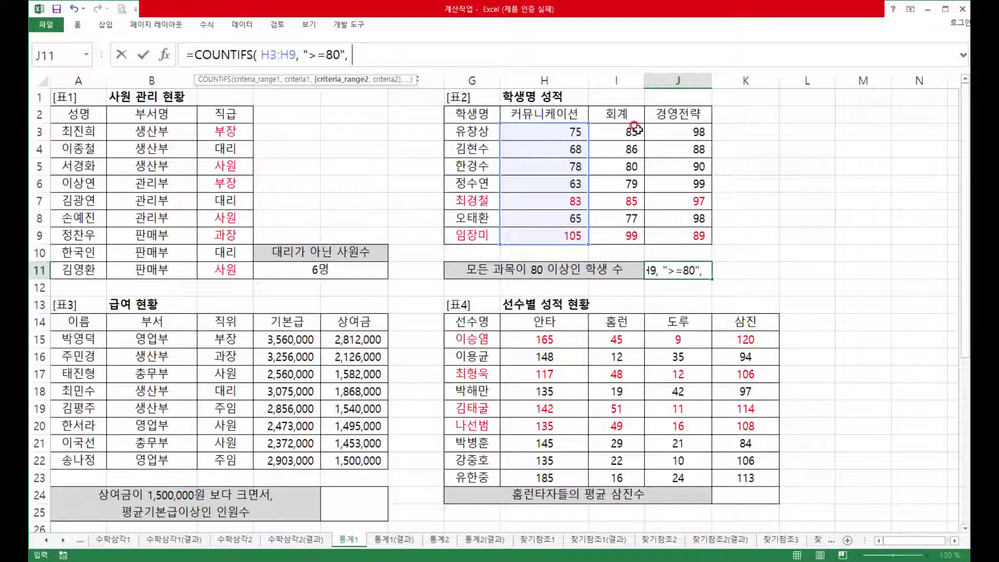
# Add the 회계 scores I3:I9 with the criterion ">=80" as the second COUNTIFS condition
pyautogui.moveTo(631, 129); pyautogui.dragTo(626, 235)
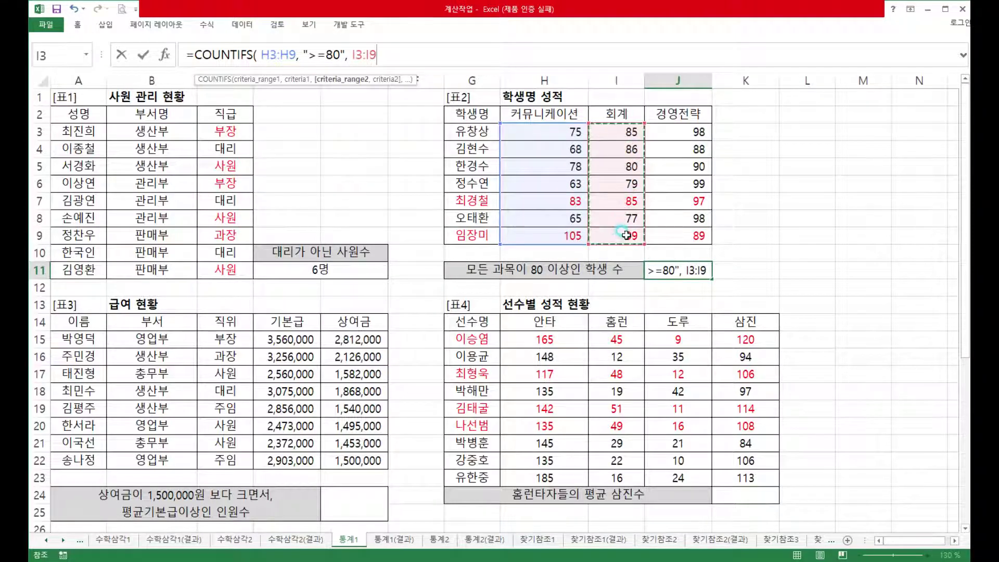
pyautogui.write(', ">=')
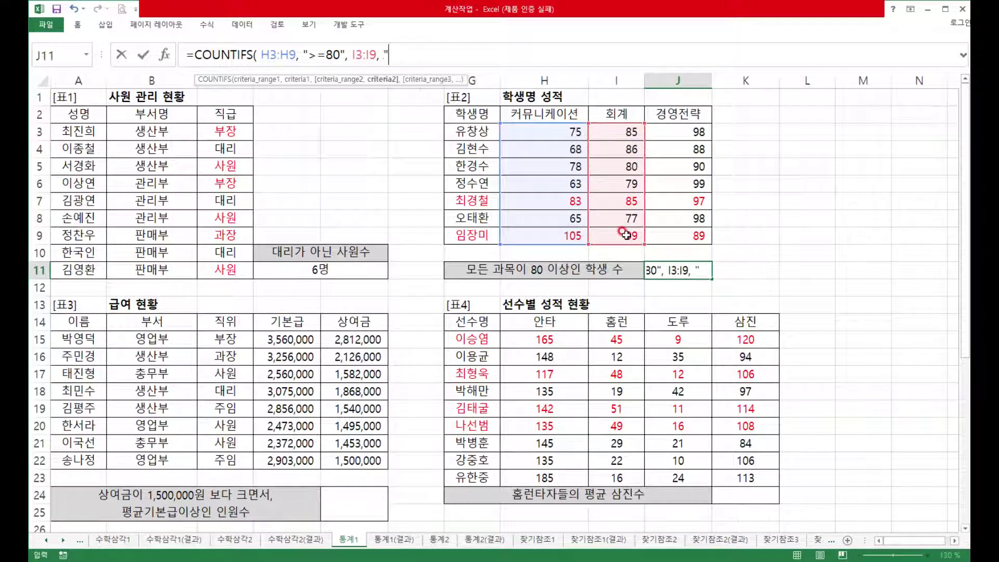
pyautogui.write('80"')
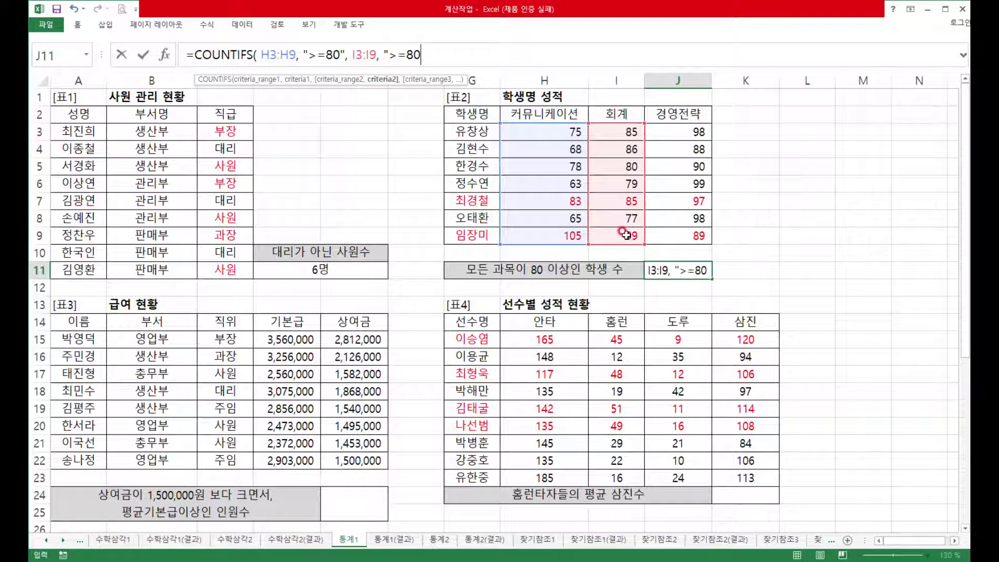
pyautogui.write(' ,')
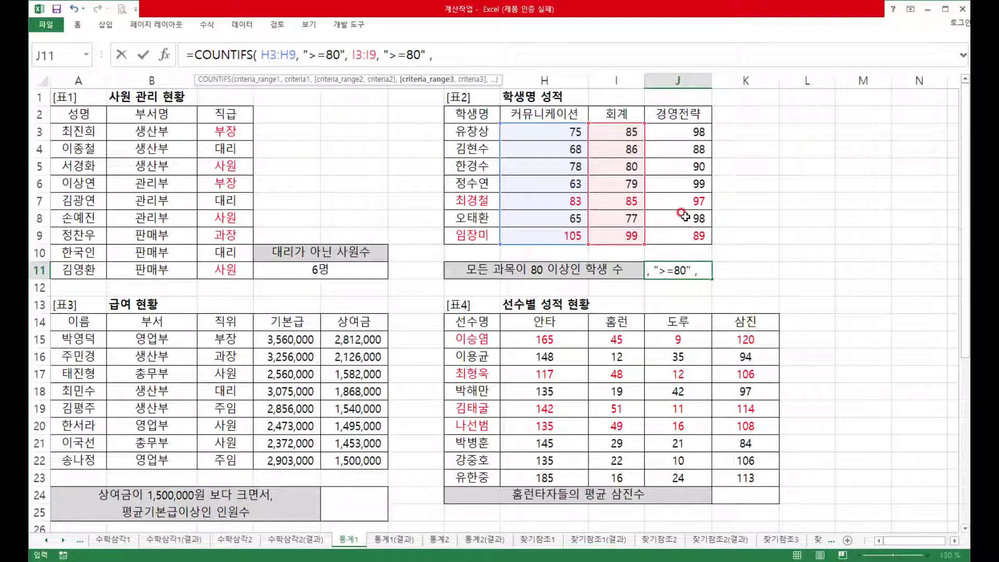
# Add the 경영전략 scores J3:J9 with the criterion ">=80" as the third COUNTIFS condition and commit the formula in J11
pyautogui.moveTo(699, 130); pyautogui.dragTo(697, 234)
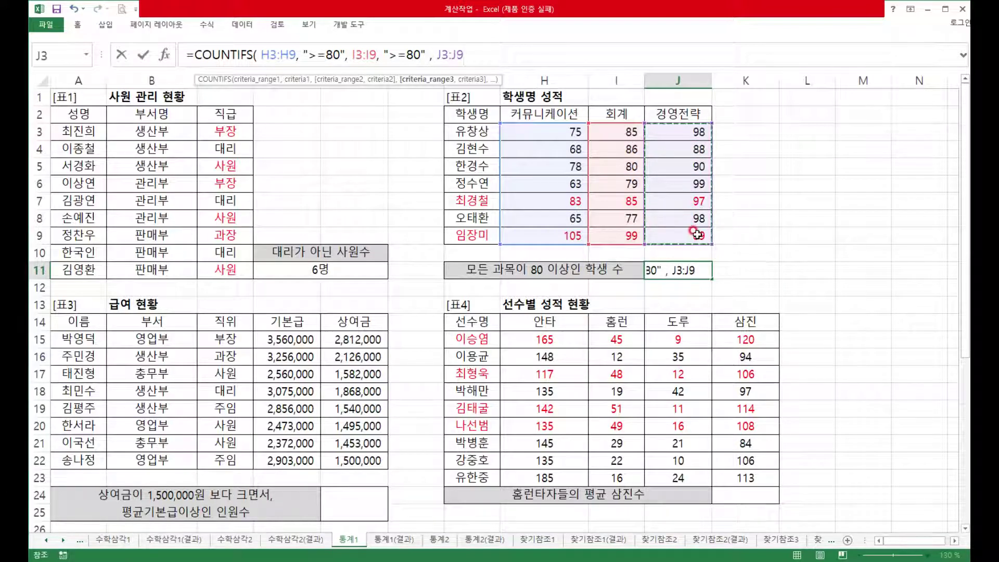
pyautogui.write(', "')
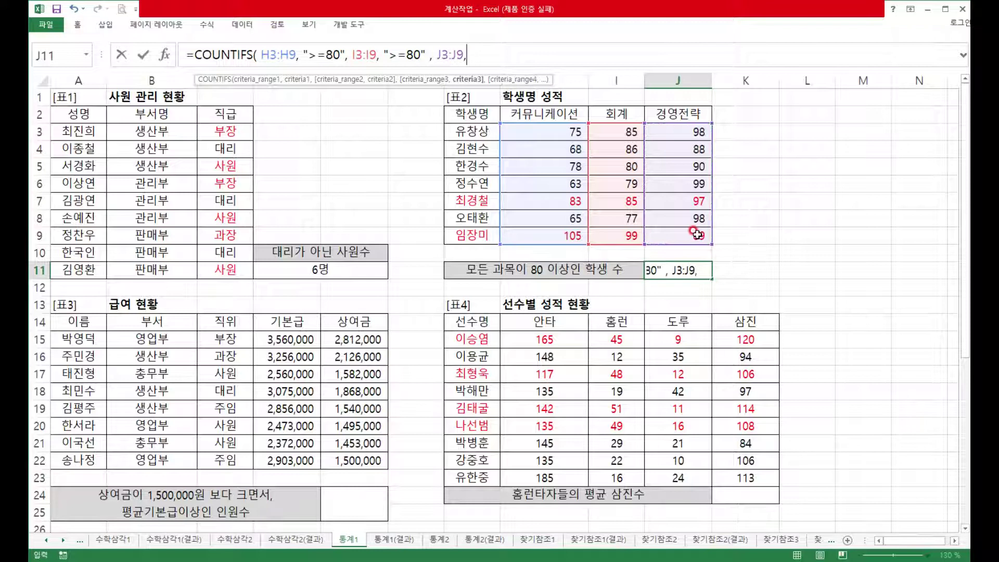
pyautogui.write('>=80"')
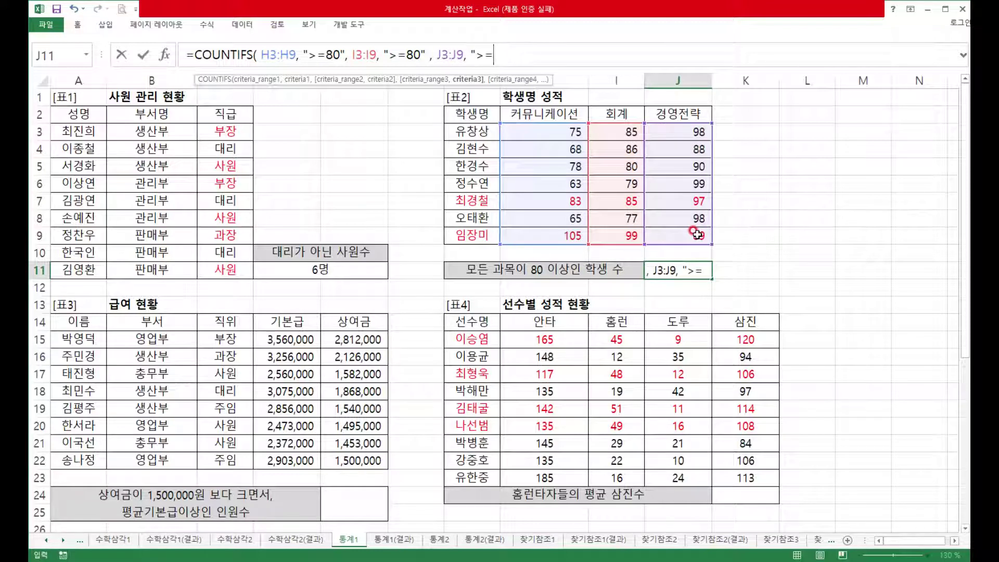
pyautogui.write(' )')
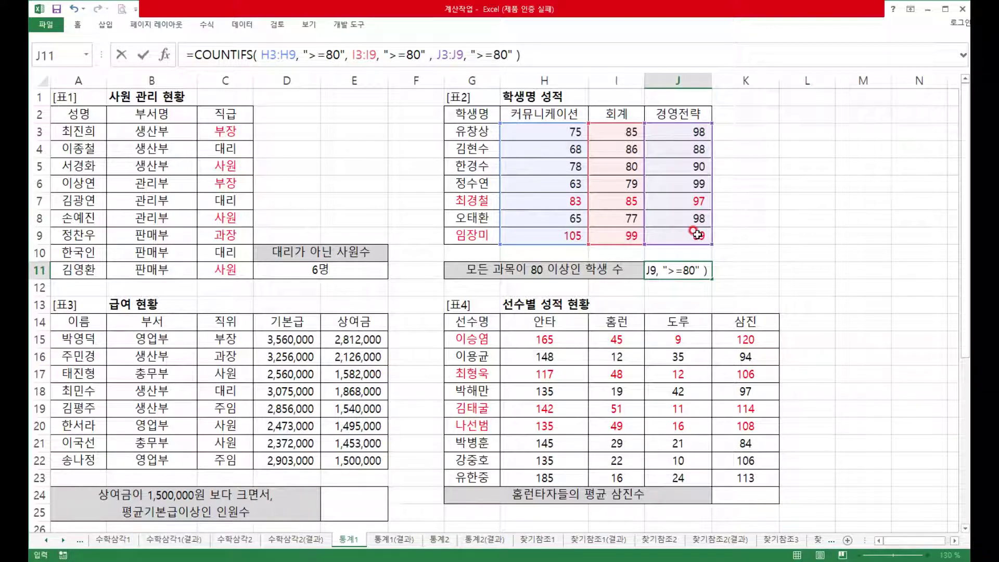
pyautogui.press('Return')
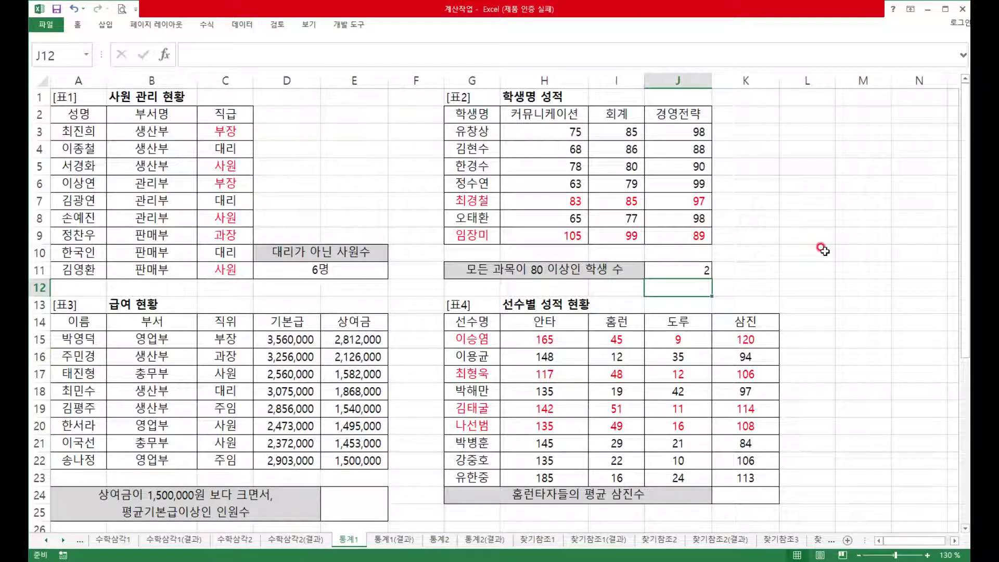
pyautogui.click(698, 264)
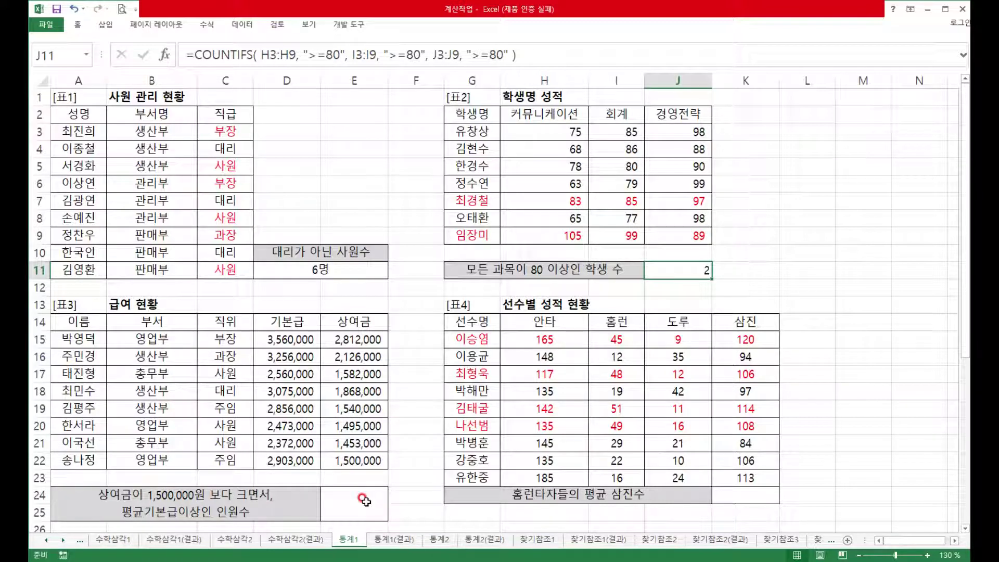
# Start a COUNTIFS formula in E24 for the number of people meeting the 상여금 and 기본급 conditions of [표3]
pyautogui.click(364, 500)
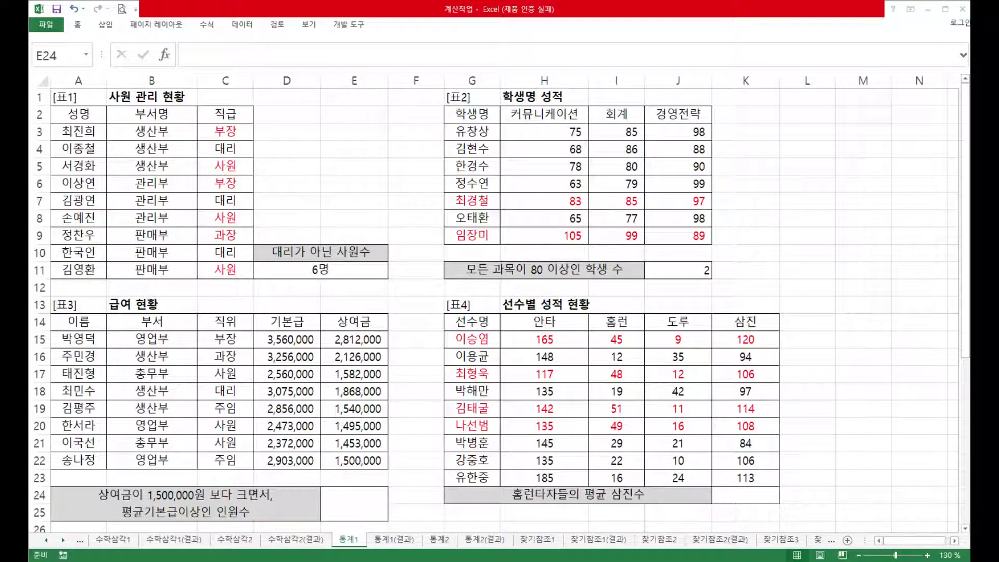
pyautogui.click(359, 504)
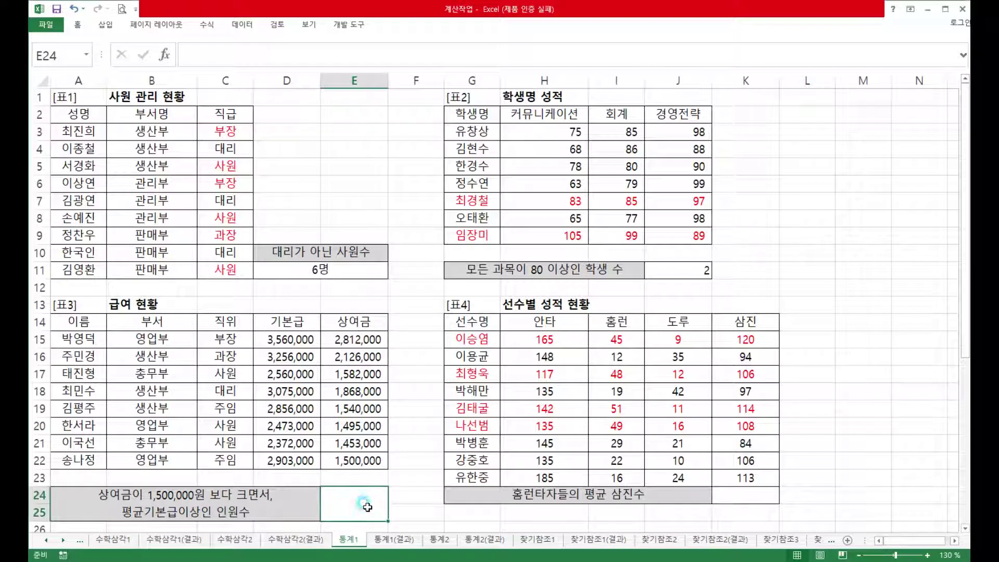
pyautogui.click(448, 48)
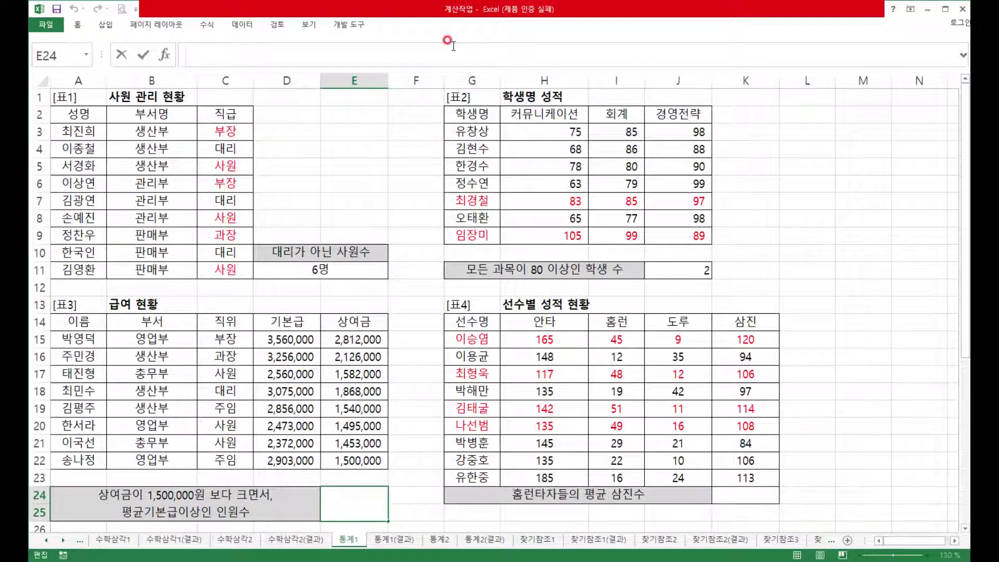
pyautogui.write('=COUN')
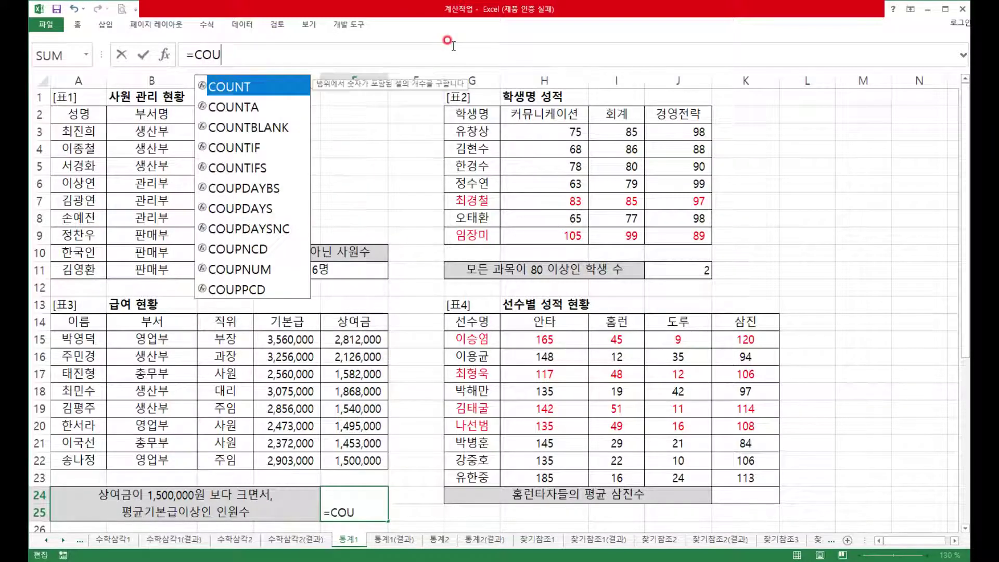
pyautogui.press('Down')
pyautogui.press('Down')
pyautogui.press('Tab')
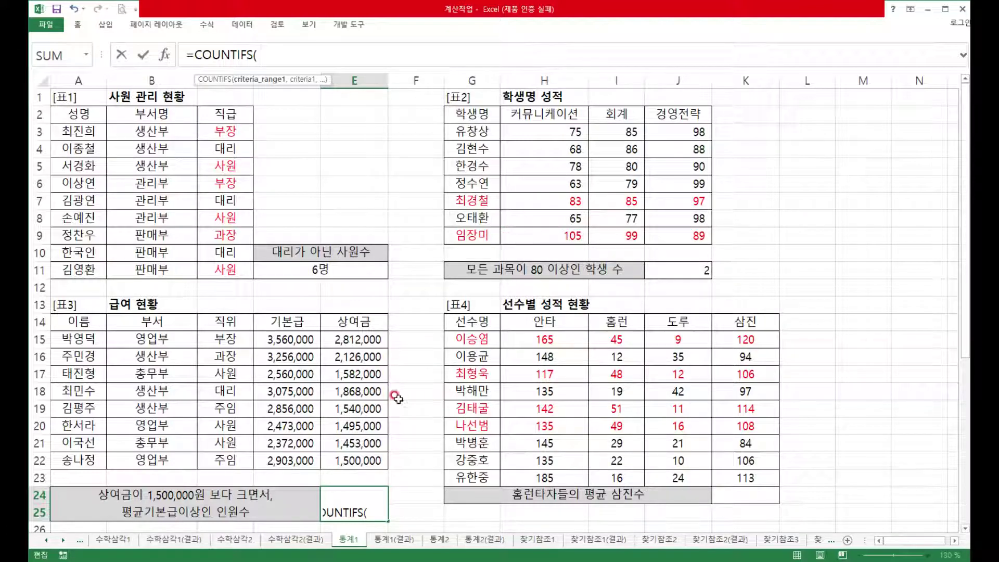
# Add the 상여금 range E15:E22 with the criterion ">1500000", and store the unfinished formula as text with a leading apostrophe
pyautogui.moveTo(373, 340); pyautogui.dragTo(365, 458)
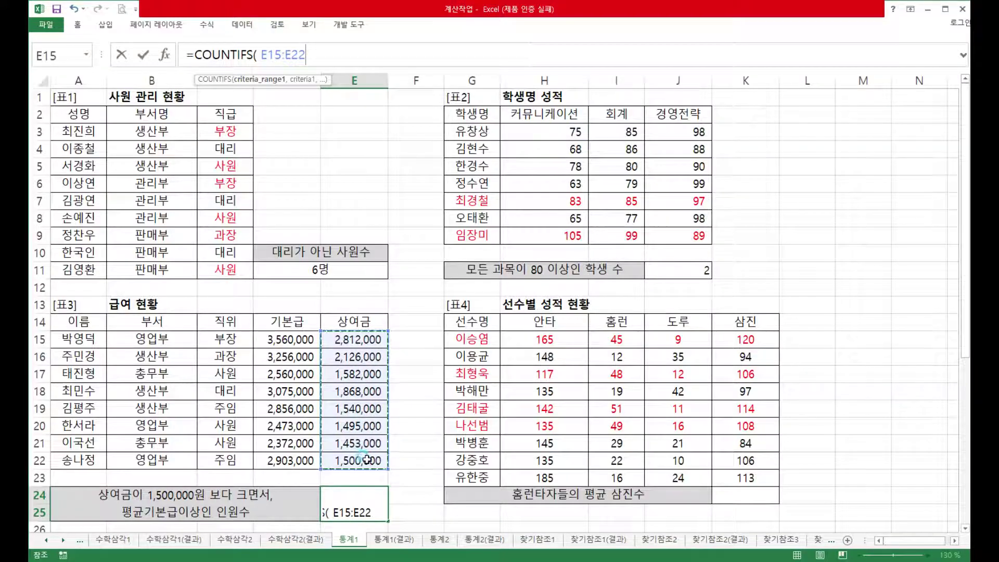
pyautogui.write(',')
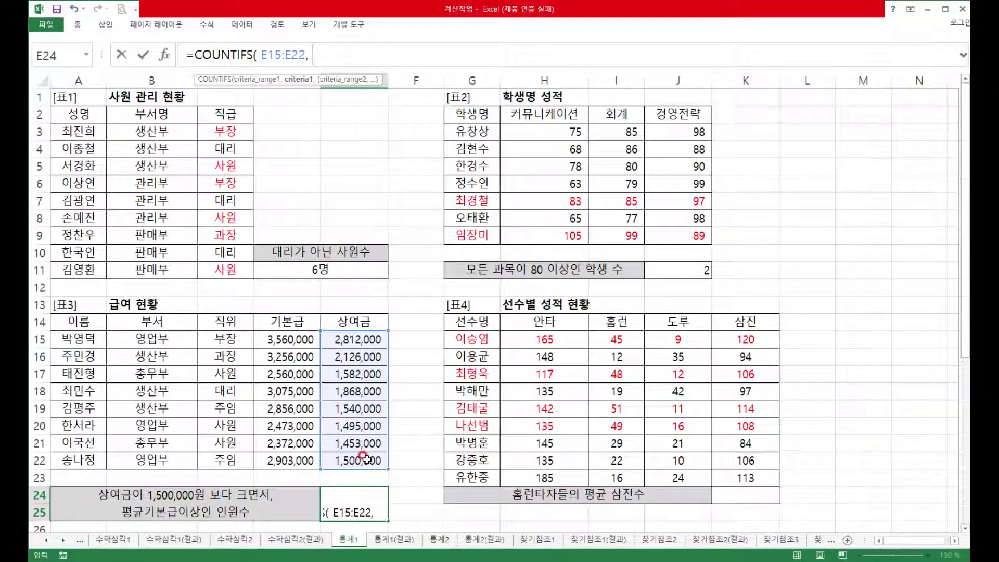
pyautogui.write(' ">1500000"')
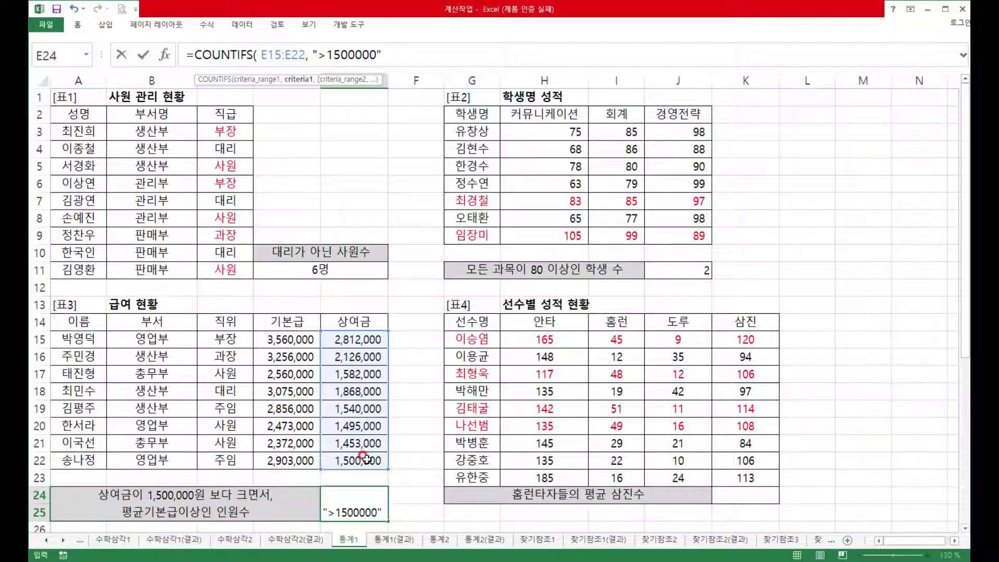
pyautogui.write(',')
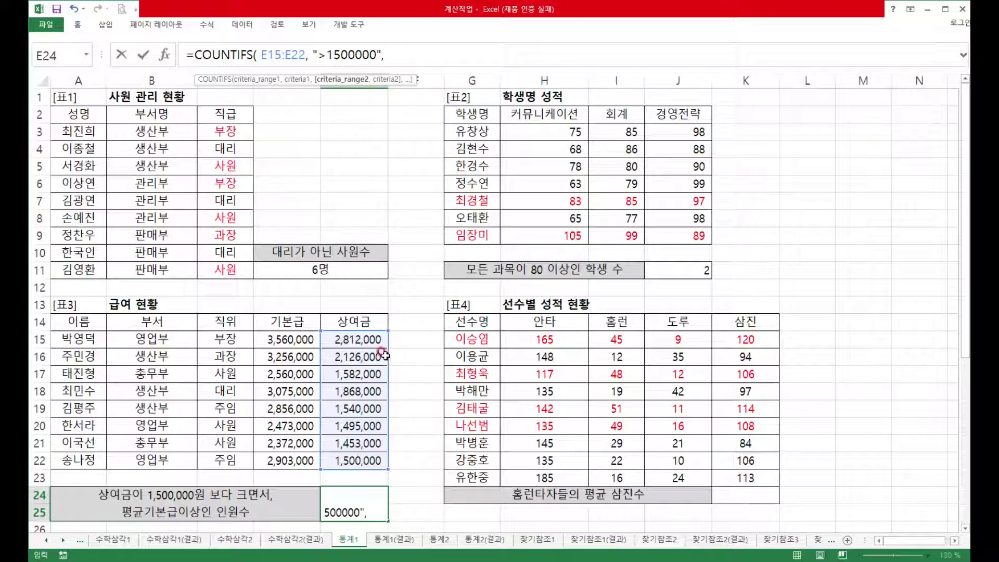
pyautogui.press('Return')
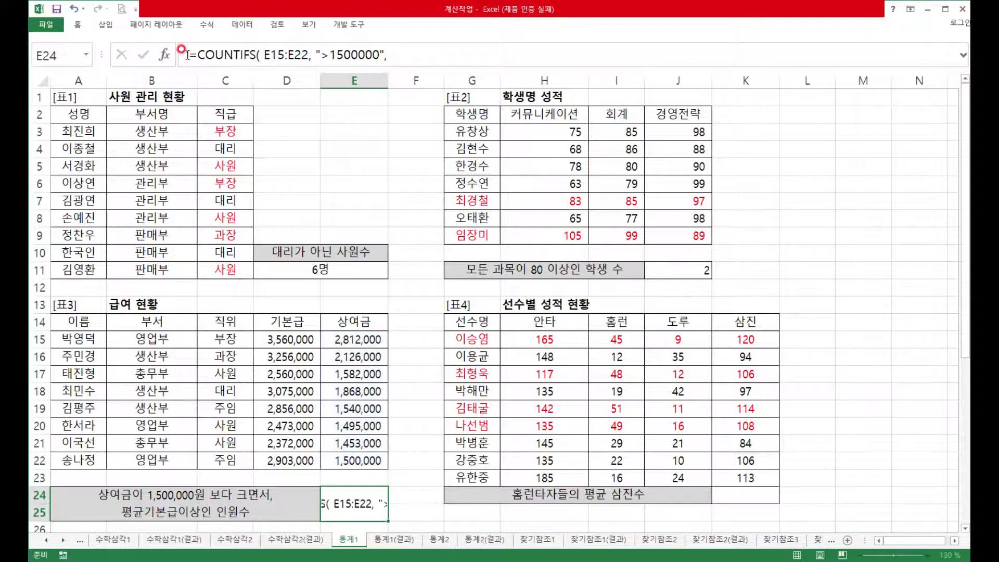
# Calculate the average 기본급 in D23 with =AVERAGE( D15:D22 )
pyautogui.click(298, 456)
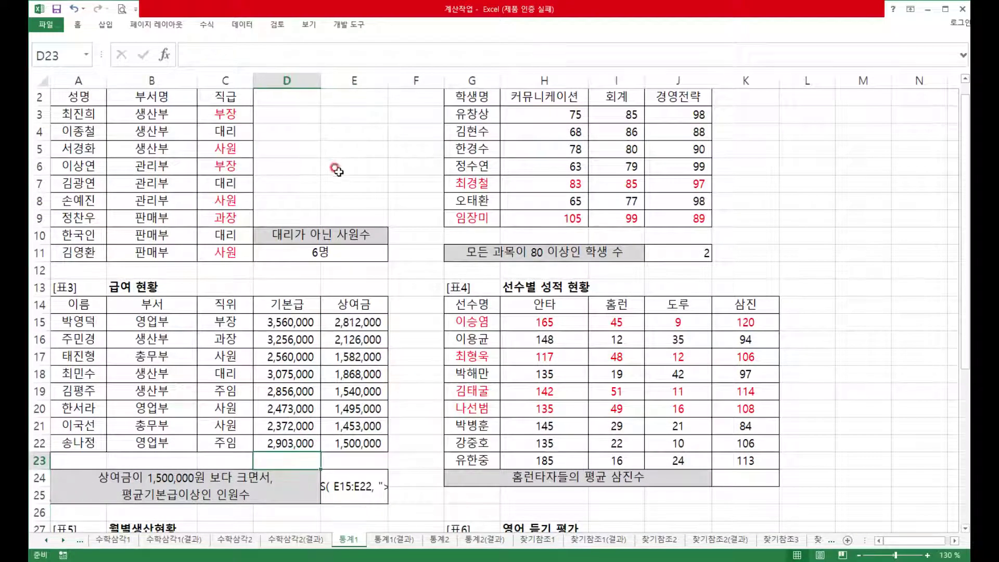
pyautogui.write('=')
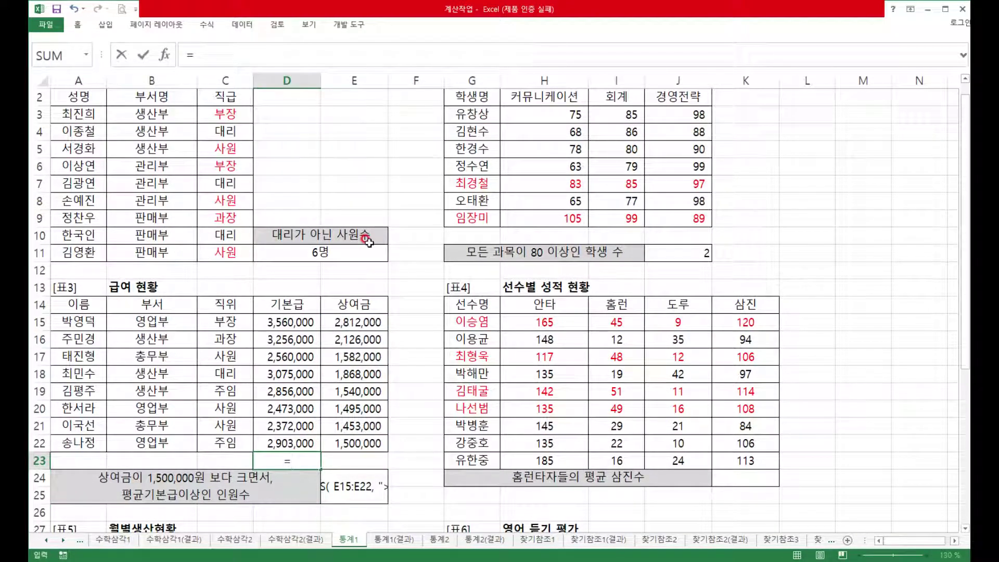
pyautogui.write('AV')
pyautogui.press('Down')
pyautogui.press('Tab')
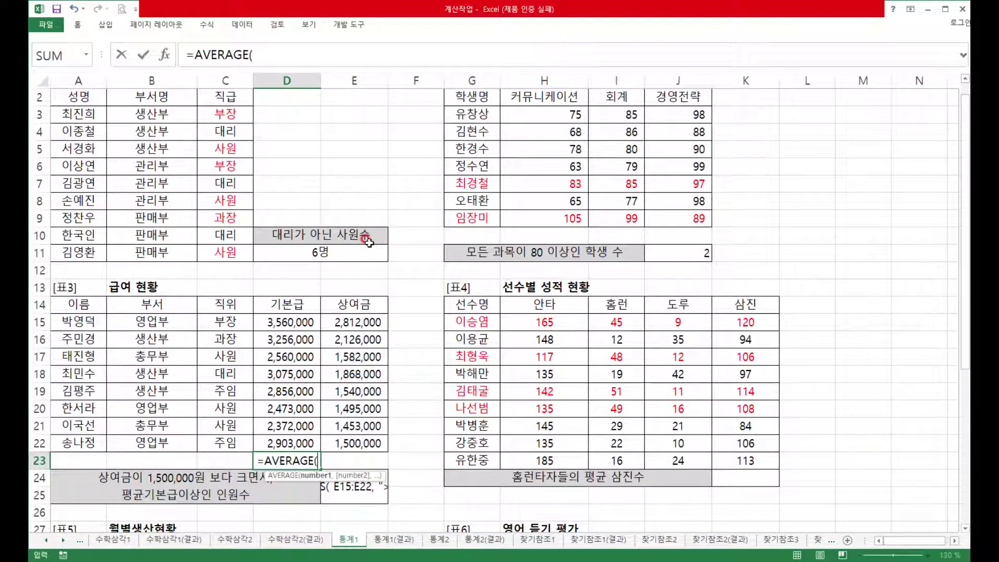
pyautogui.moveTo(291, 320); pyautogui.dragTo(291, 451)
pyautogui.write(')')
pyautogui.hotkey('ctrl', 'Return')
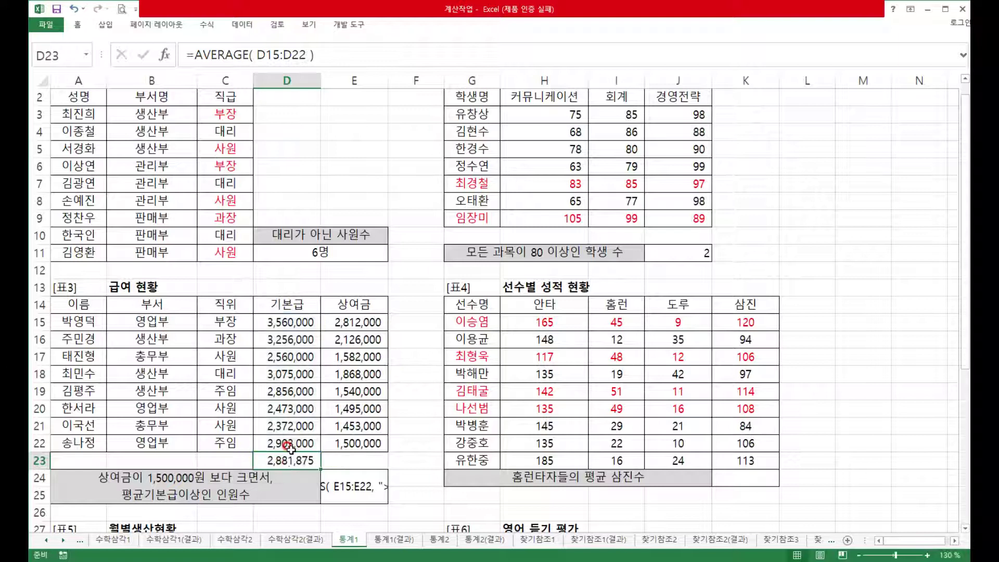
# Format the average 기본급 in D23 as bold red text
pyautogui.rightClick(312, 461)
pyautogui.click(381, 491)
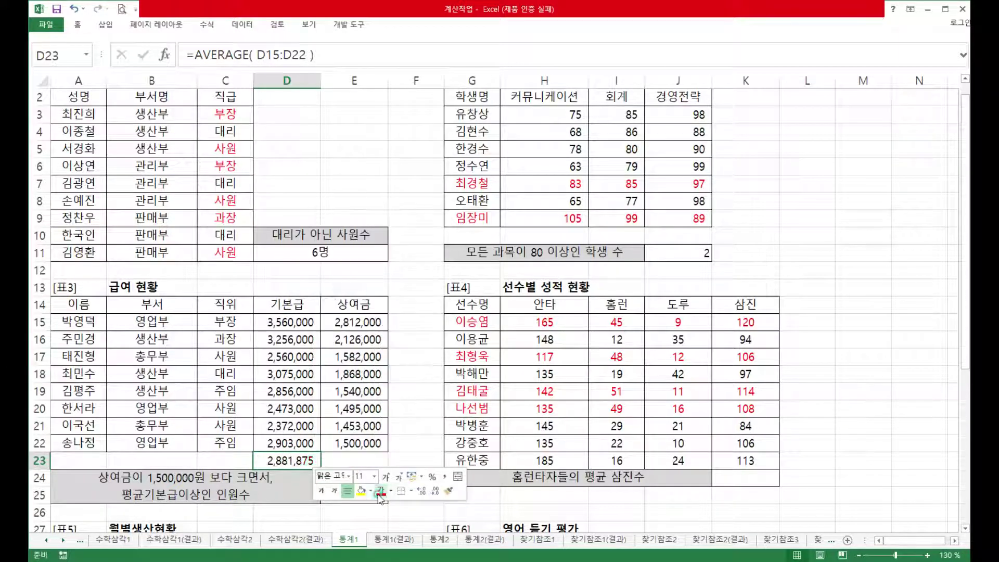
pyautogui.click(318, 491)
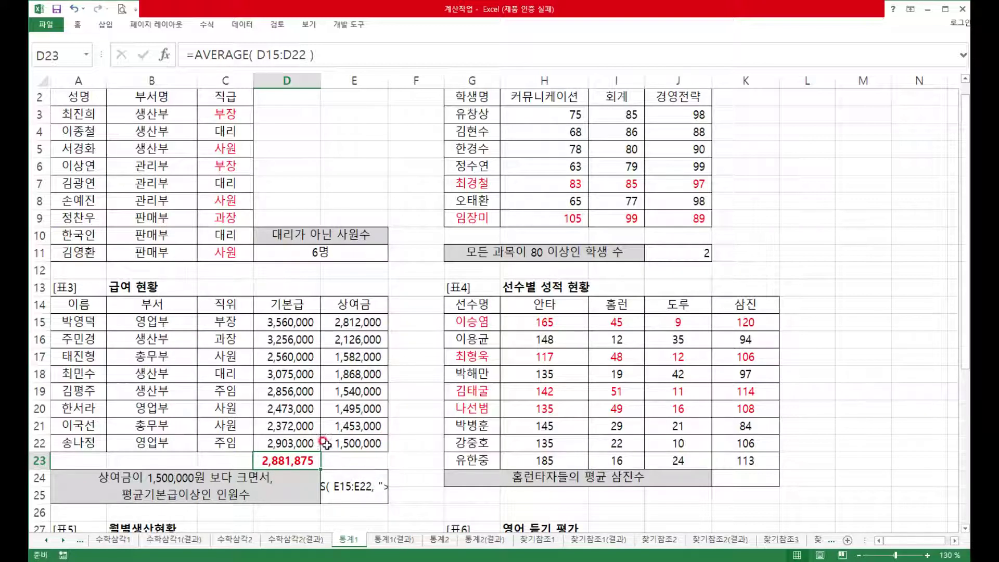
# Turn the text in E24 back into a formula and add the 기본급 range D15:D22 as the second COUNTIFS criteria range
pyautogui.moveTo(307, 325); pyautogui.dragTo(313, 443)
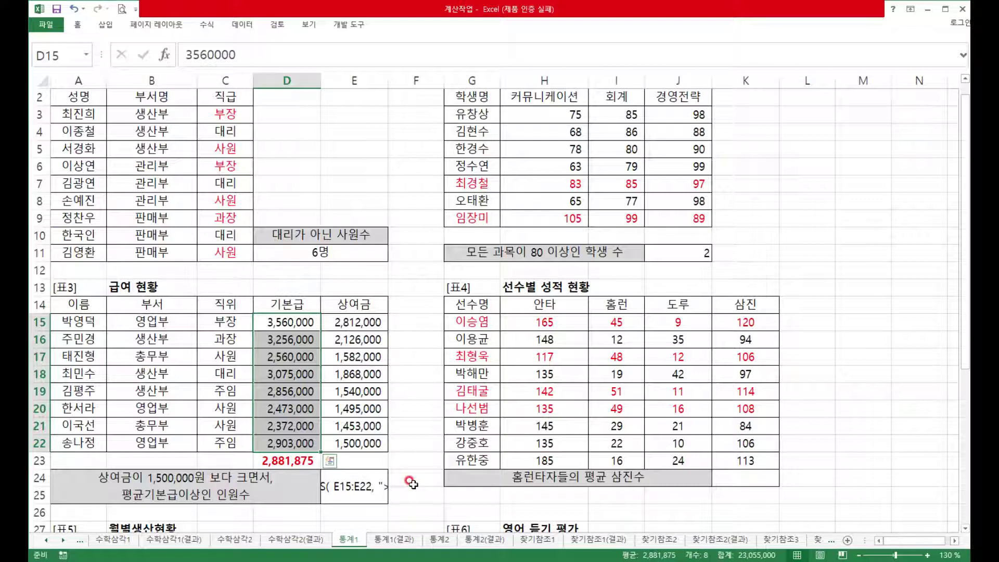
pyautogui.click(362, 488)
pyautogui.click(187, 54)
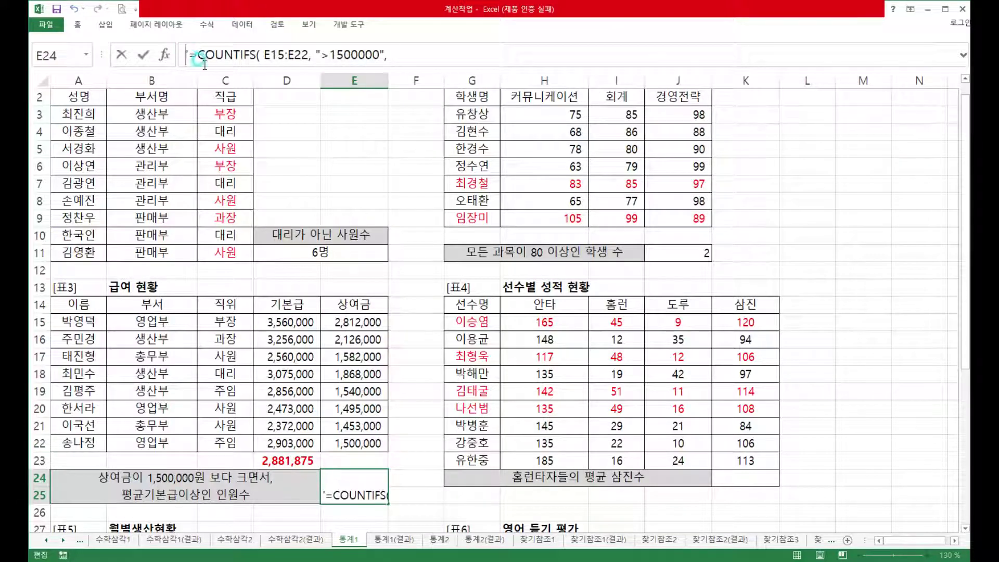
pyautogui.click(426, 54)
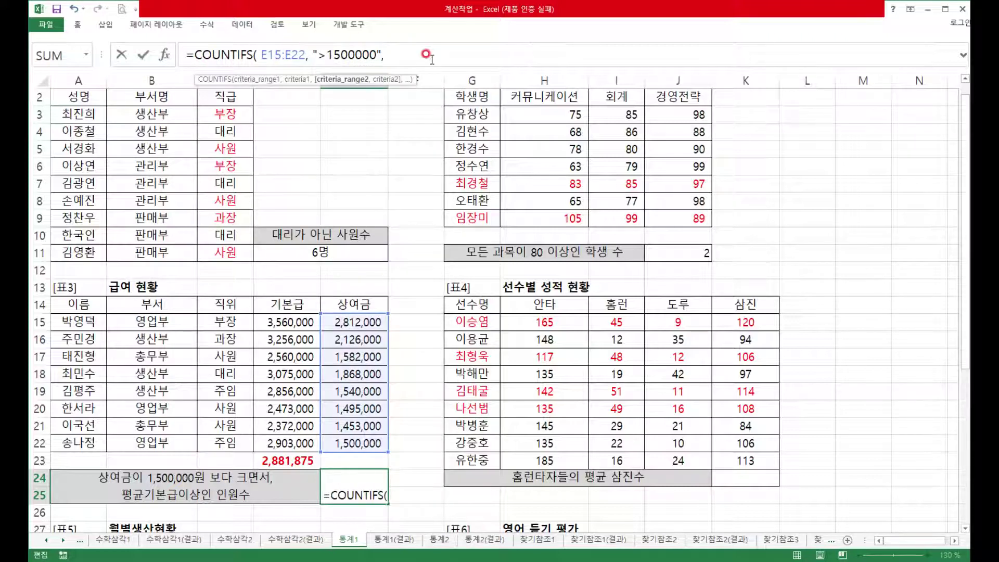
pyautogui.moveTo(308, 317); pyautogui.dragTo(306, 445)
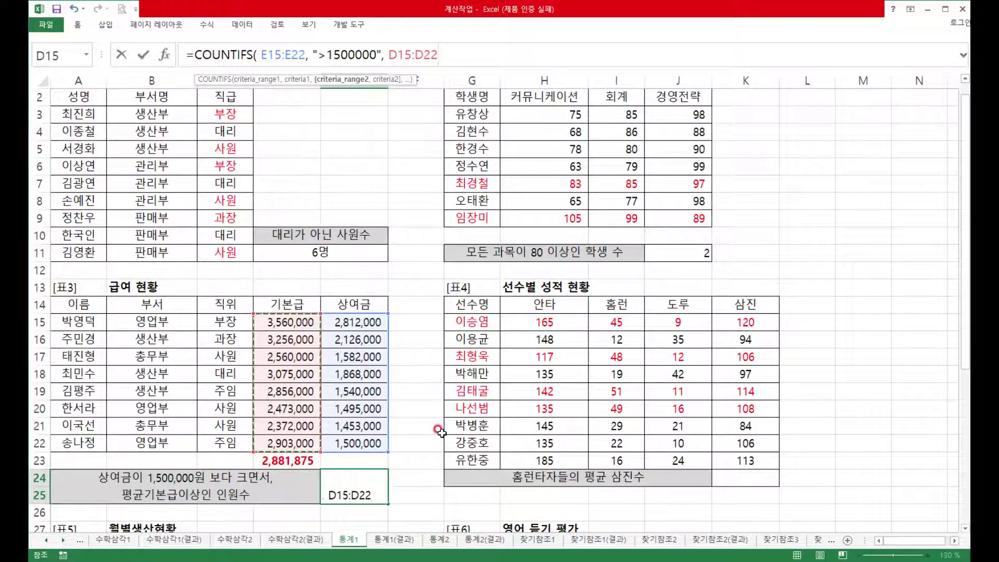
pyautogui.write(',')
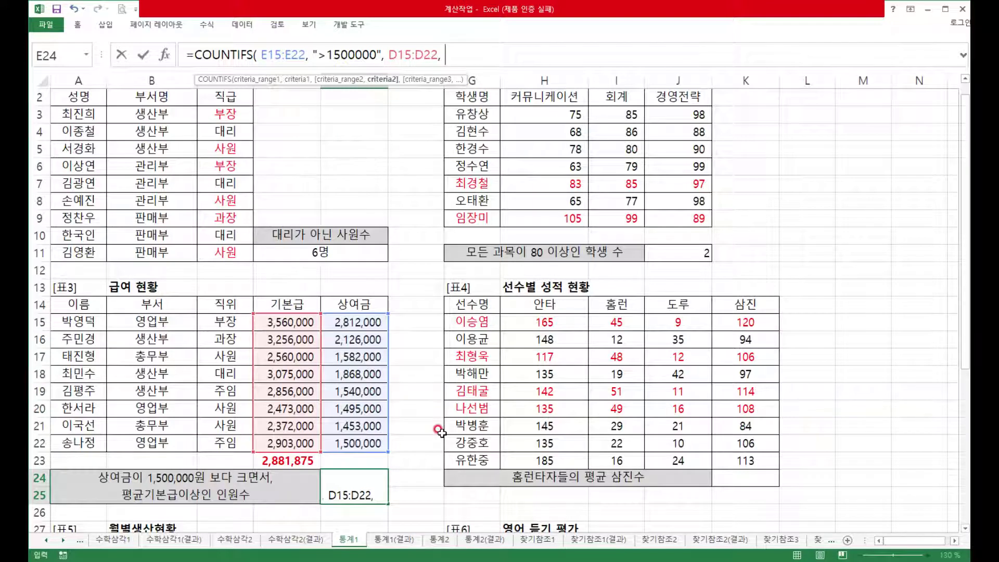
# Enter >=AVERAGE( D15:D22 ) without quotation marks as the criterion for the 기본급 range
pyautogui.write(' >=AV')
pyautogui.press('Down')
pyautogui.press('Tab')
pyautogui.moveTo(287, 322); pyautogui.dragTo(306, 441)
pyautogui.write(')')
pyautogui.moveTo(462, 54); pyautogui.dragTo(620, 56)
pyautogui.click(621, 58)
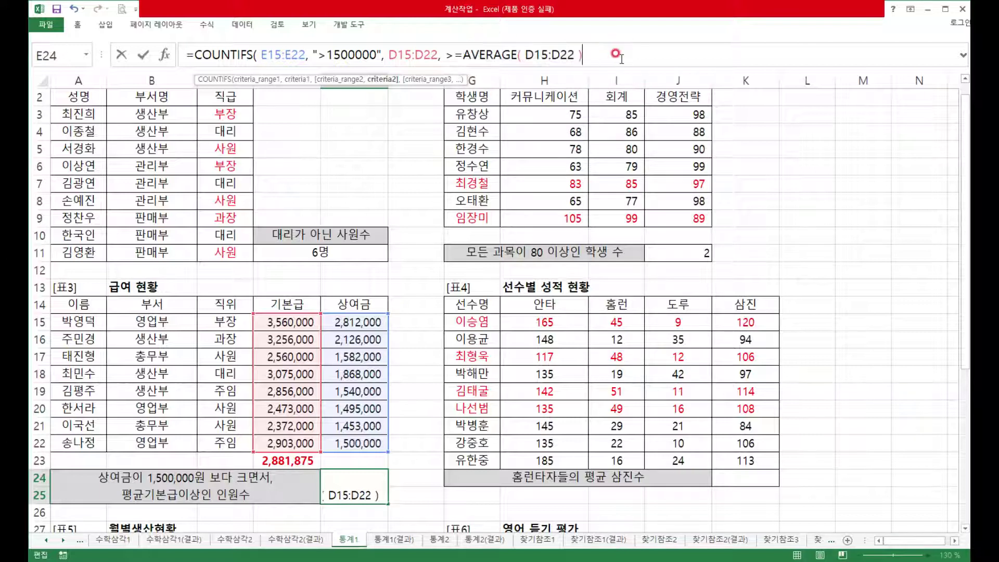
# Close the COUNTIFS formula with a final parenthesis, try to commit it in E24, and dismiss the resulting dialog
pyautogui.write(')')
pyautogui.click(621, 56)
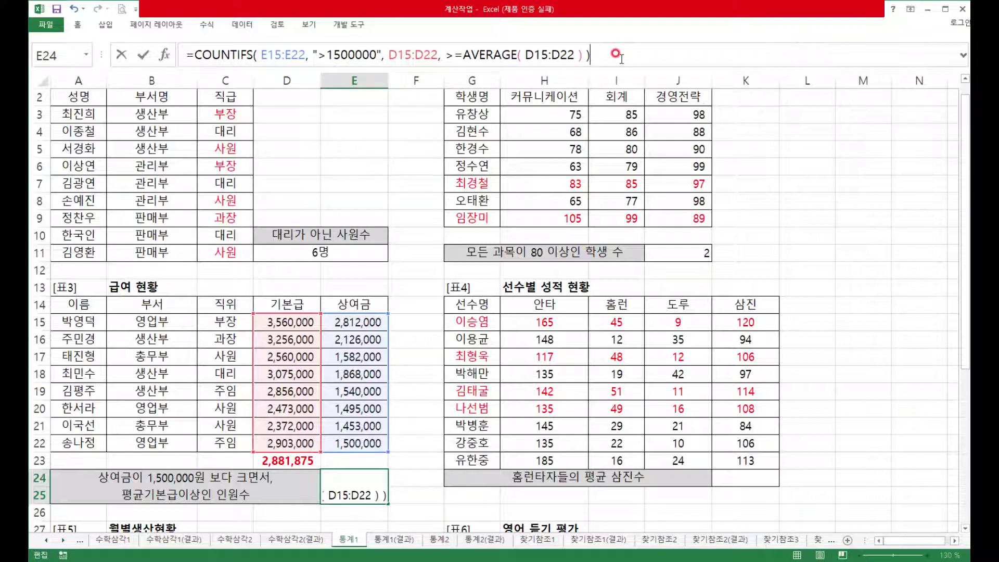
pyautogui.press('Return')
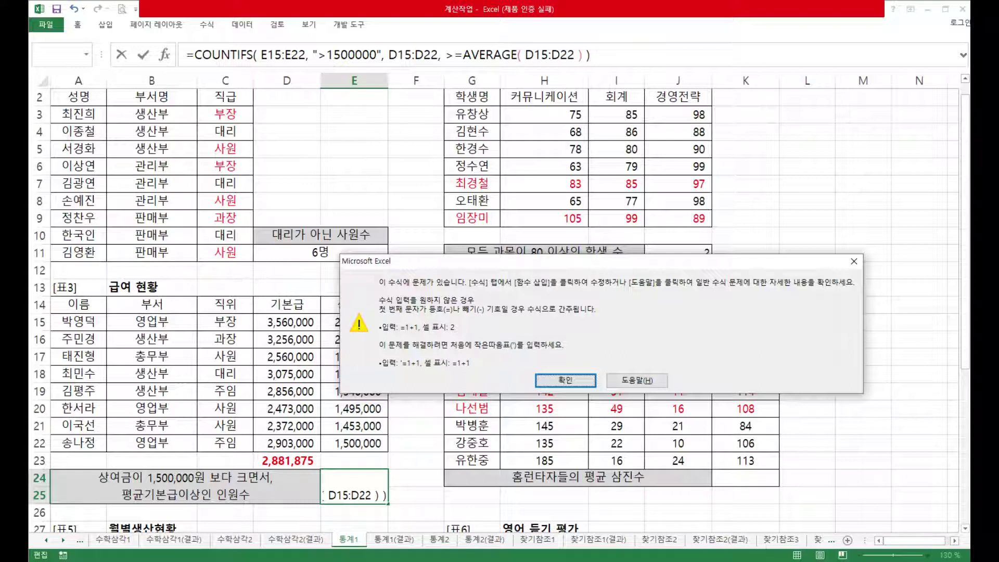
pyautogui.moveTo(438, 43)
pyautogui.mouseDown()
pyautogui.moveTo(526, 66)
pyautogui.moveTo(598, 67)
pyautogui.moveTo(586, 66)
pyautogui.mouseUp()
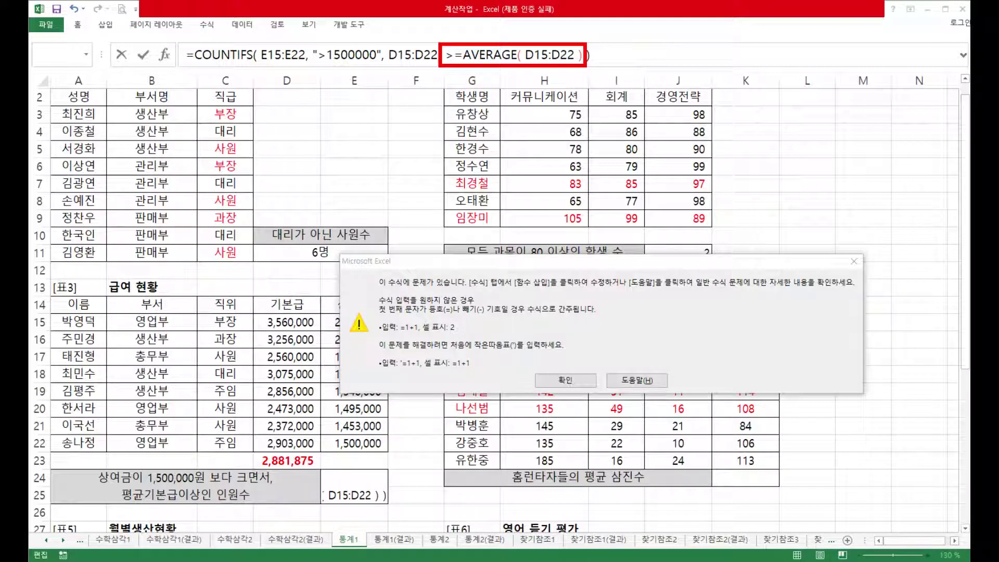
pyautogui.press('Escape')
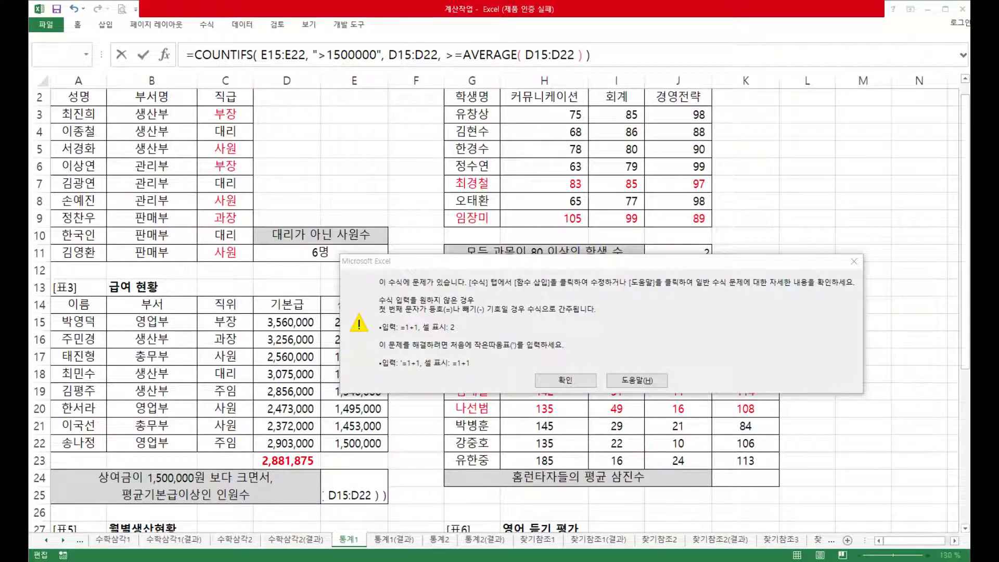
pyautogui.click(585, 381)
# Enclose the whole second criterion in quotation marks as ">=AVERAGE( D15:D22 )" and commit the formula in E24
pyautogui.click(456, 45)
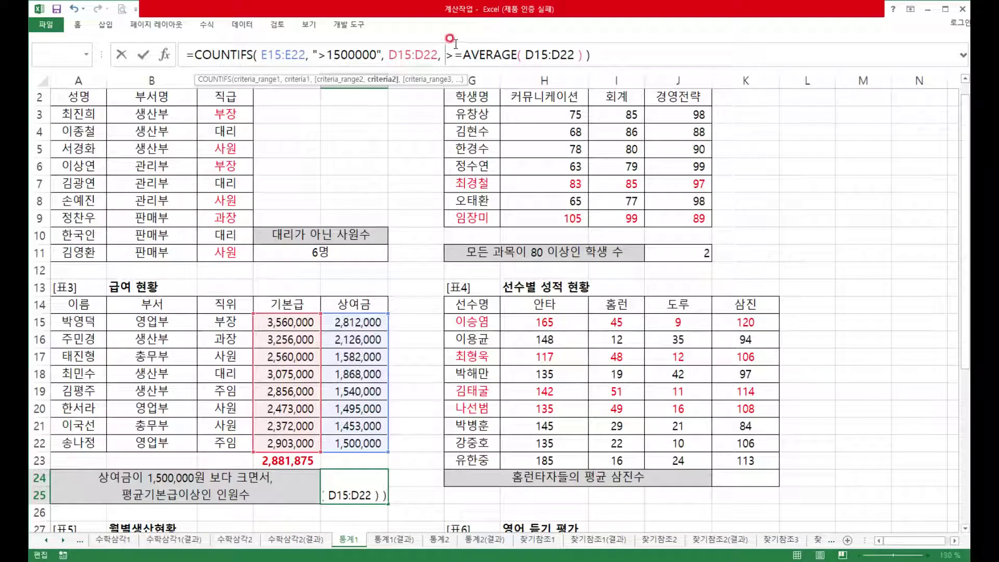
pyautogui.write('"')
pyautogui.click(585, 55)
pyautogui.write('"')
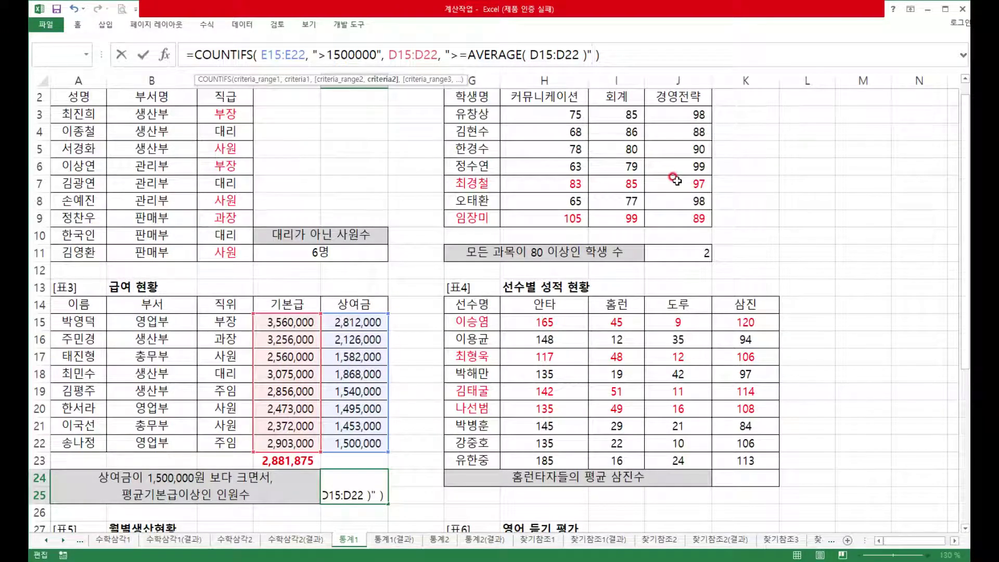
pyautogui.press('Return')
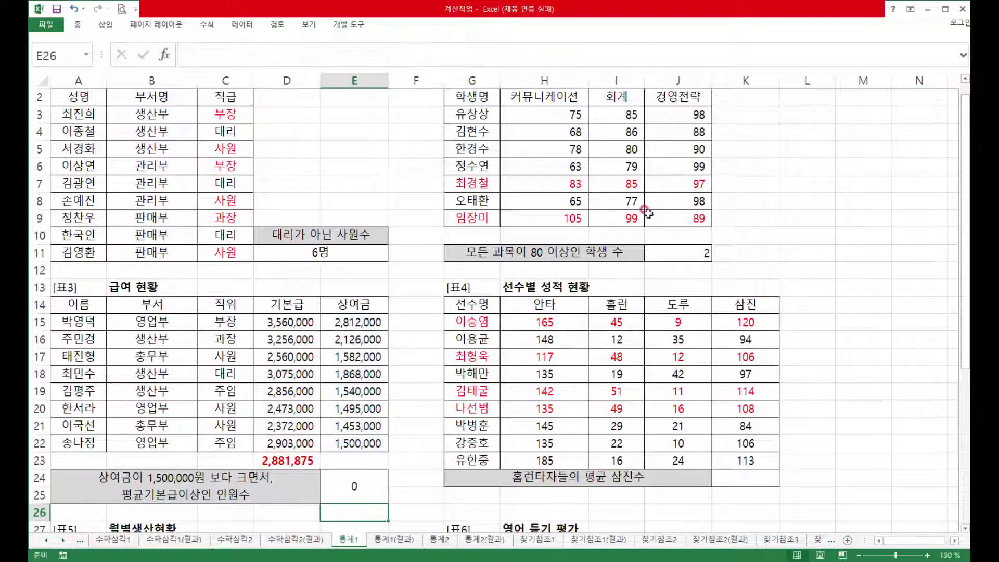
# Examine the quotation marks around the second criterion in E24's COUNTIFS formula and recommit it as is
pyautogui.click(339, 482)
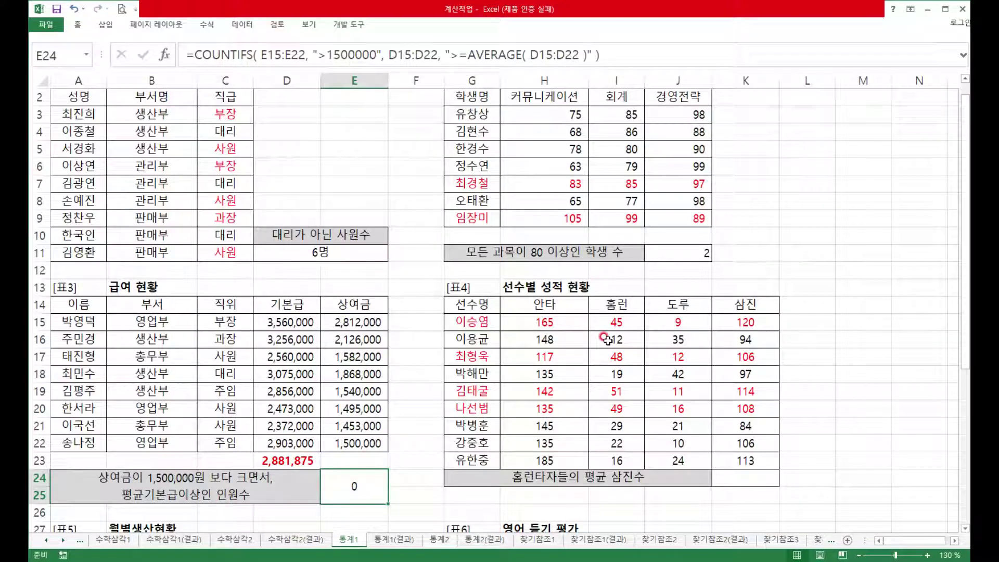
pyautogui.click(446, 54)
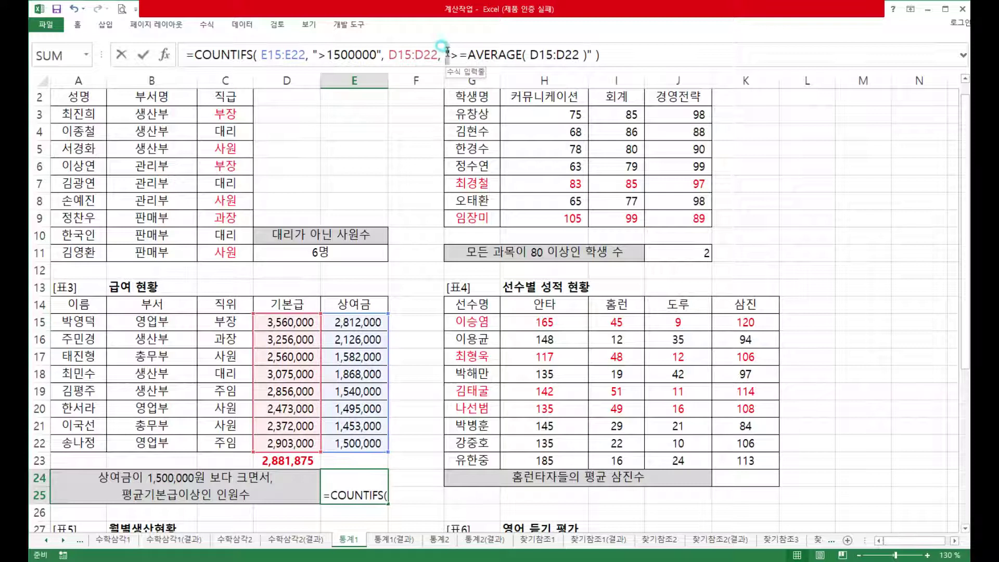
pyautogui.click(580, 54)
pyautogui.write(')')
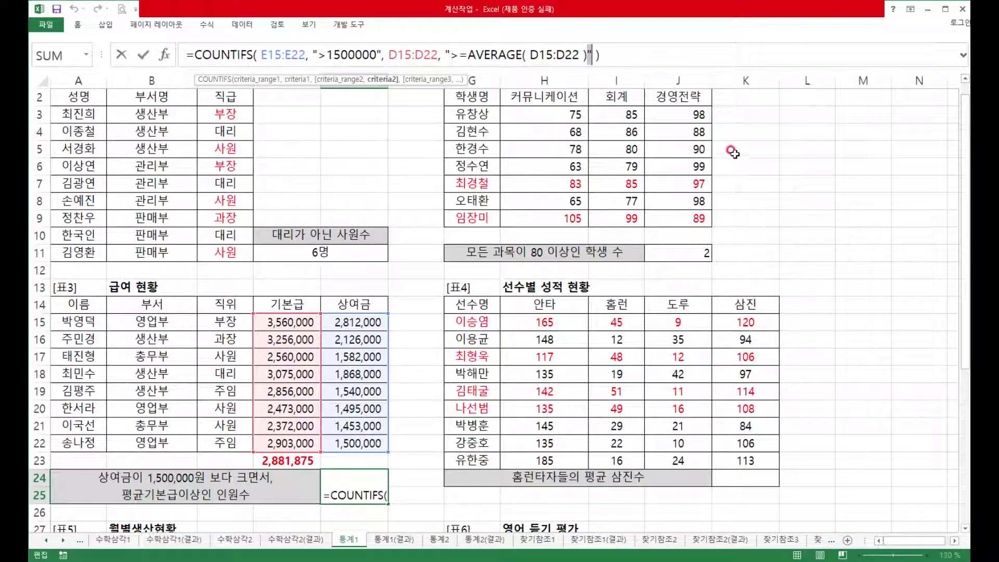
pyautogui.moveTo(450, 54); pyautogui.dragTo(587, 57)
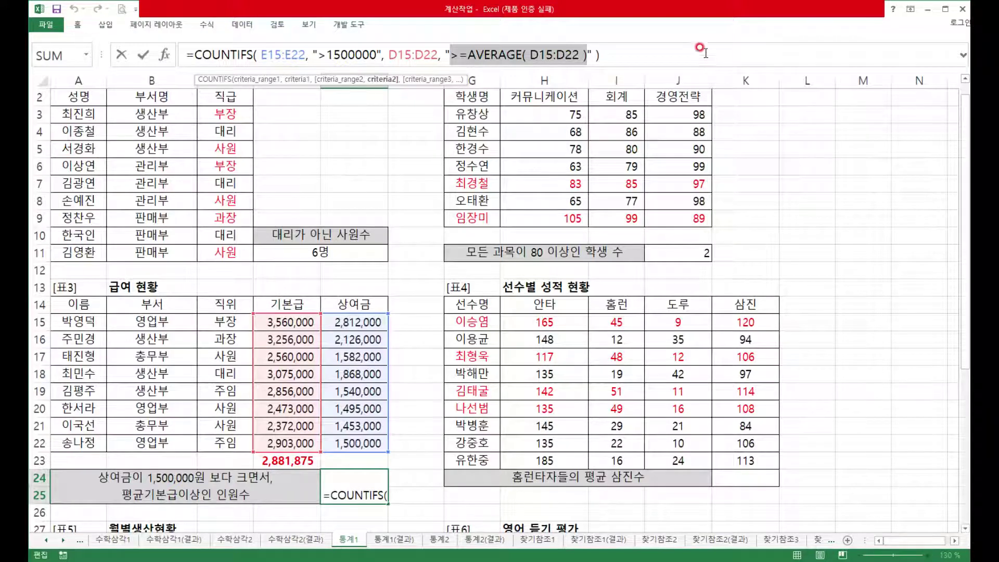
pyautogui.click(450, 54)
pyautogui.click(589, 54)
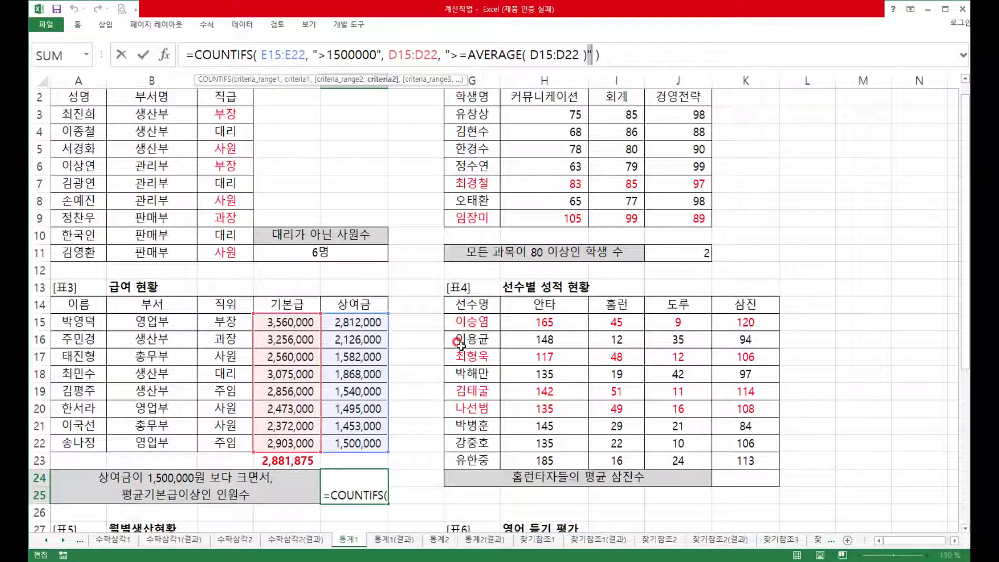
pyautogui.press('Return')
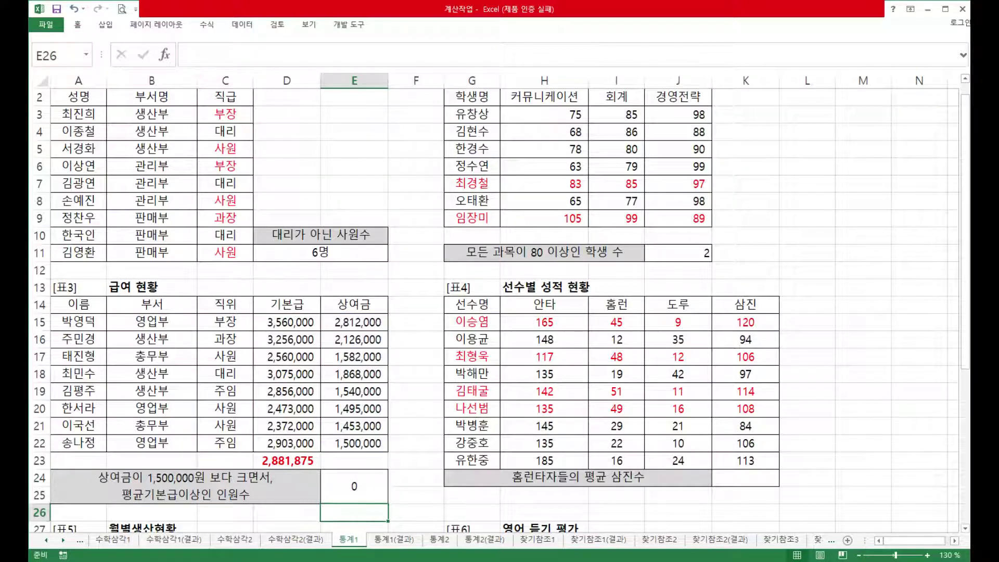
# Move the second criterion's closing quotation mark in E24 so that only the operator is quoted, as ">="
pyautogui.click(371, 487)
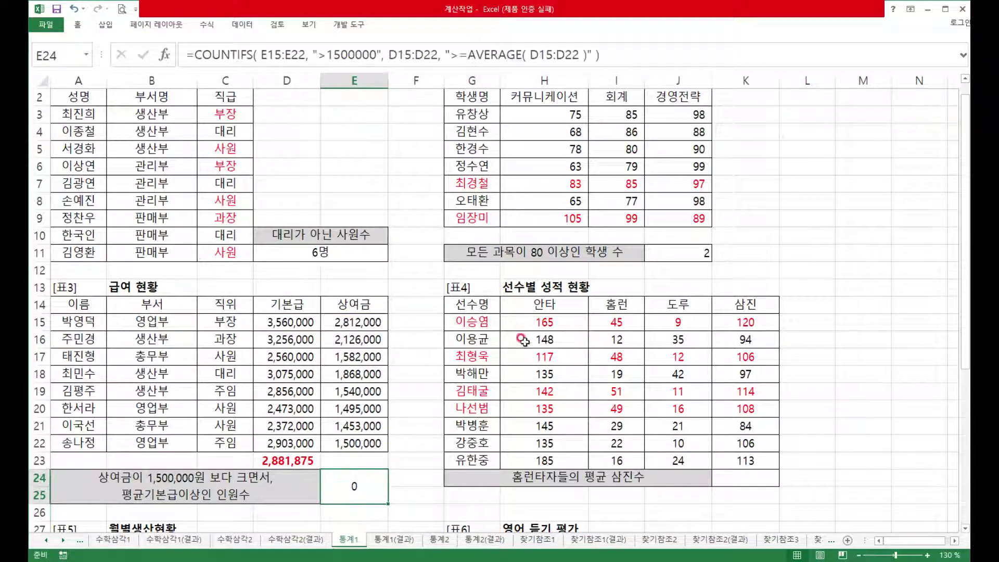
pyautogui.click(591, 52)
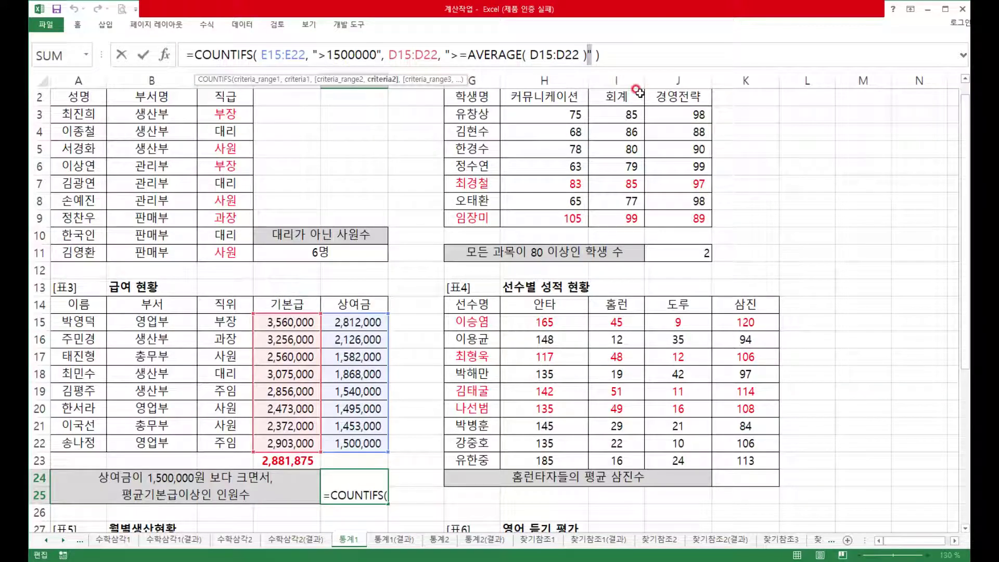
pyautogui.press('Delete')
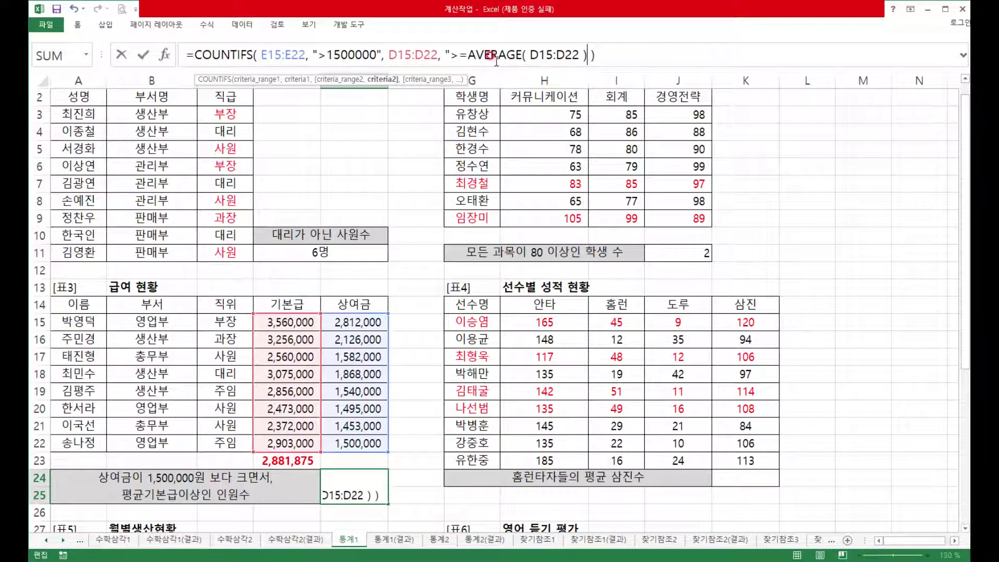
pyautogui.click(464, 53)
pyautogui.write('"')
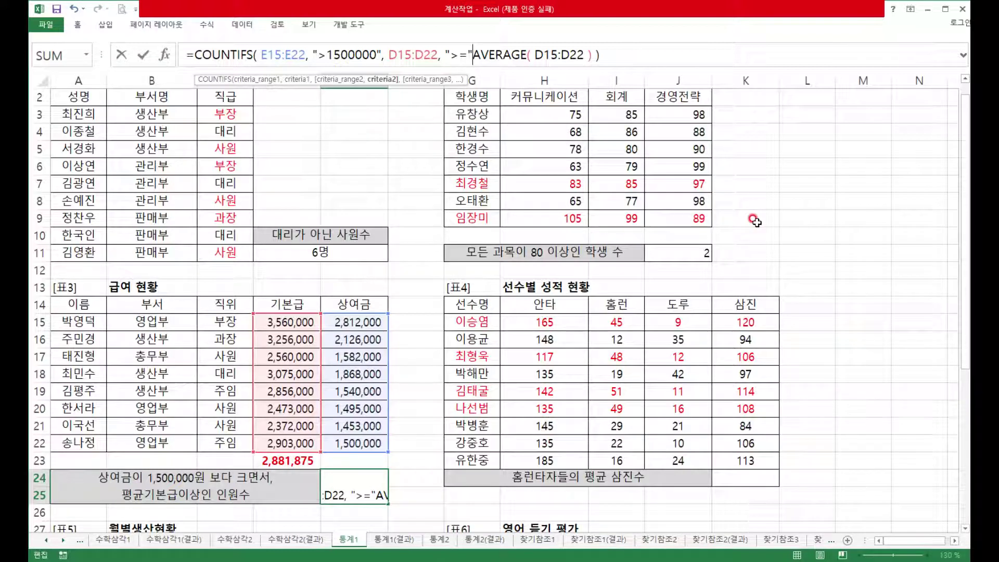
# Try separating the quoted ">=" from AVERAGE( D15:D22 ) with a comma and remove the comma again
pyautogui.moveTo(450, 54); pyautogui.dragTo(467, 54)
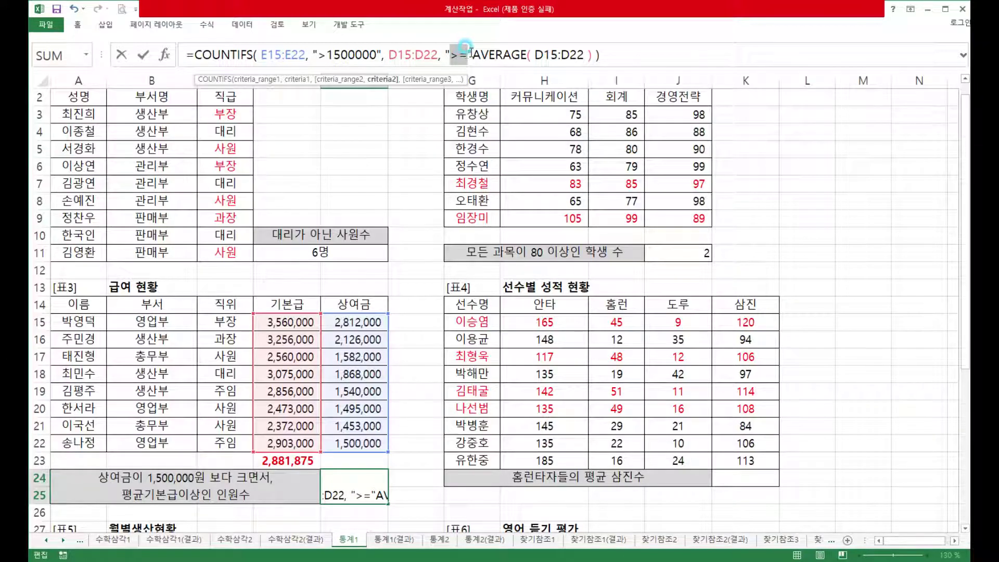
pyautogui.click(472, 54)
pyautogui.hotkey('ctrl', 'shift', 'Right')
pyautogui.hotkey('ctrl', 'shift', 'Right')
pyautogui.hotkey('ctrl', 'shift', 'Right')
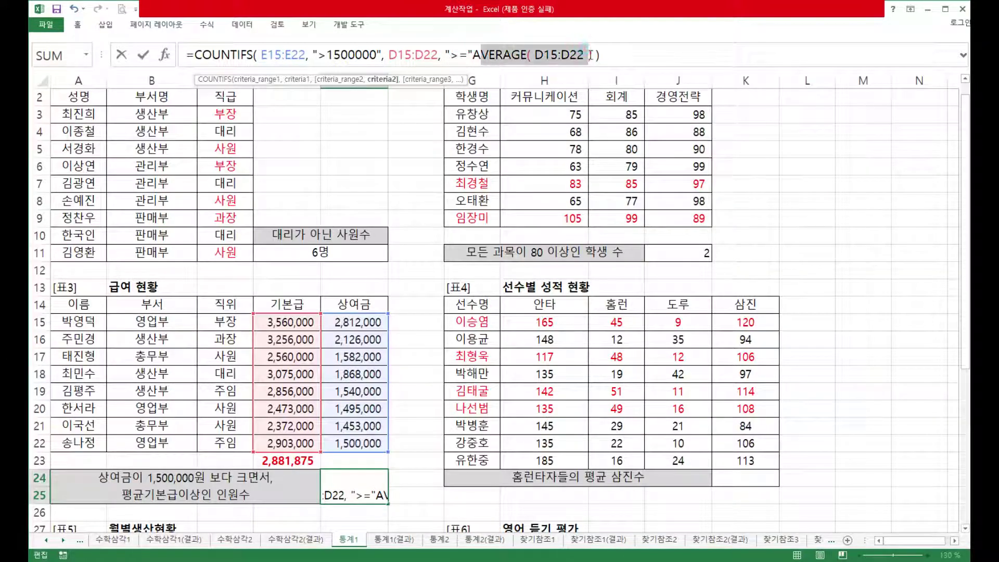
pyautogui.click(472, 54)
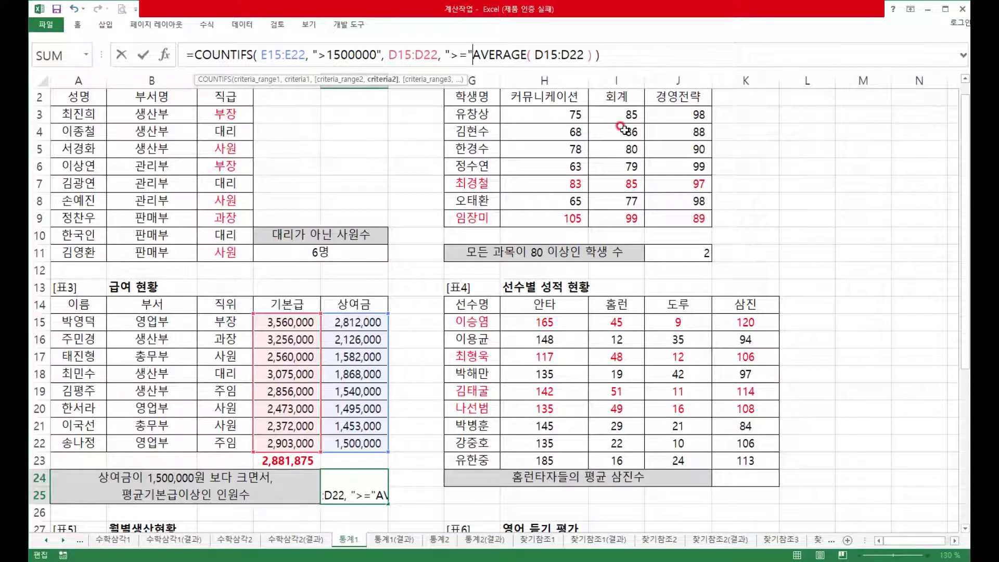
pyautogui.write(',')
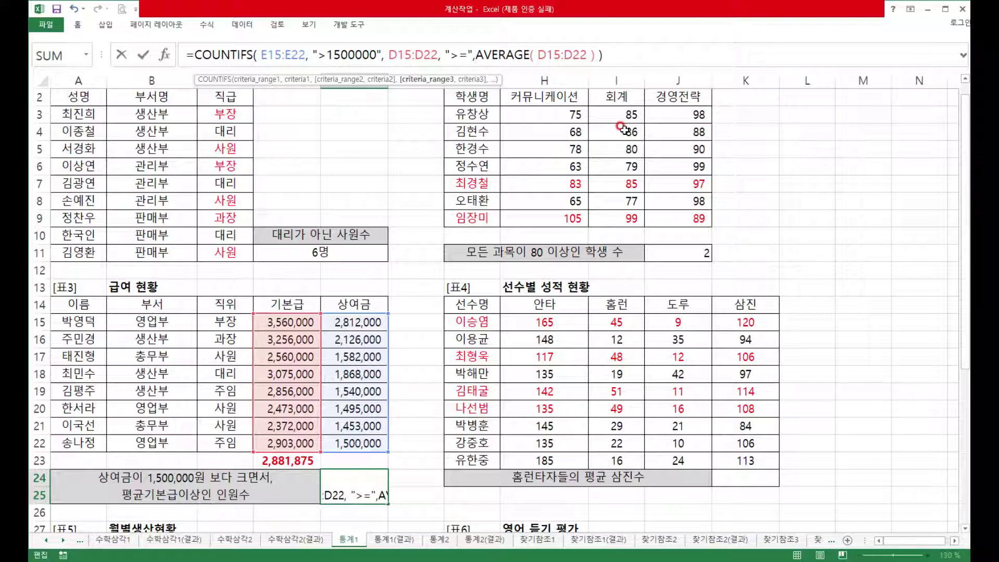
pyautogui.press('BackSpace')
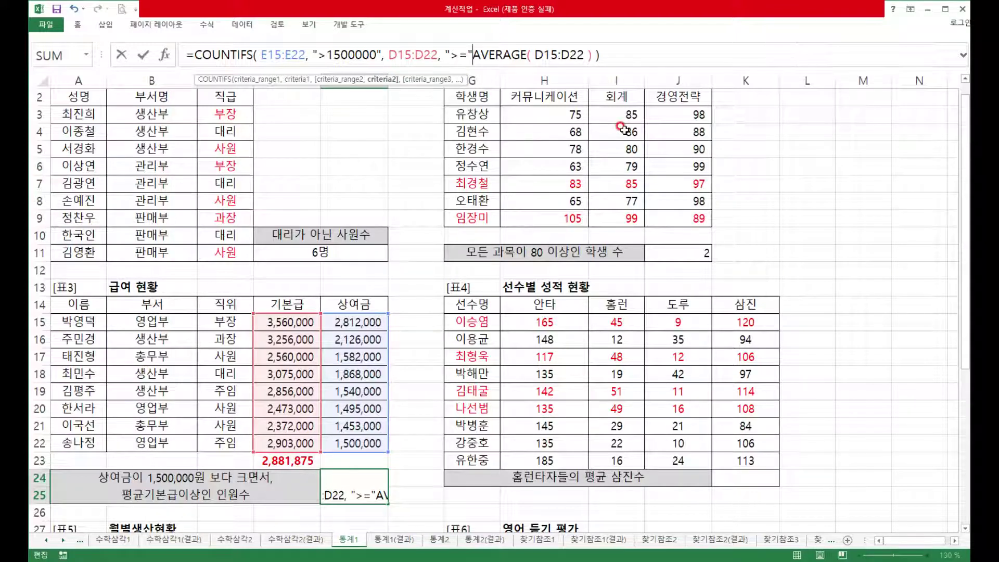
# Join ">=" and AVERAGE( D15:D22 ) with & in the second criterion and commit the formula in E24
pyautogui.write('&')
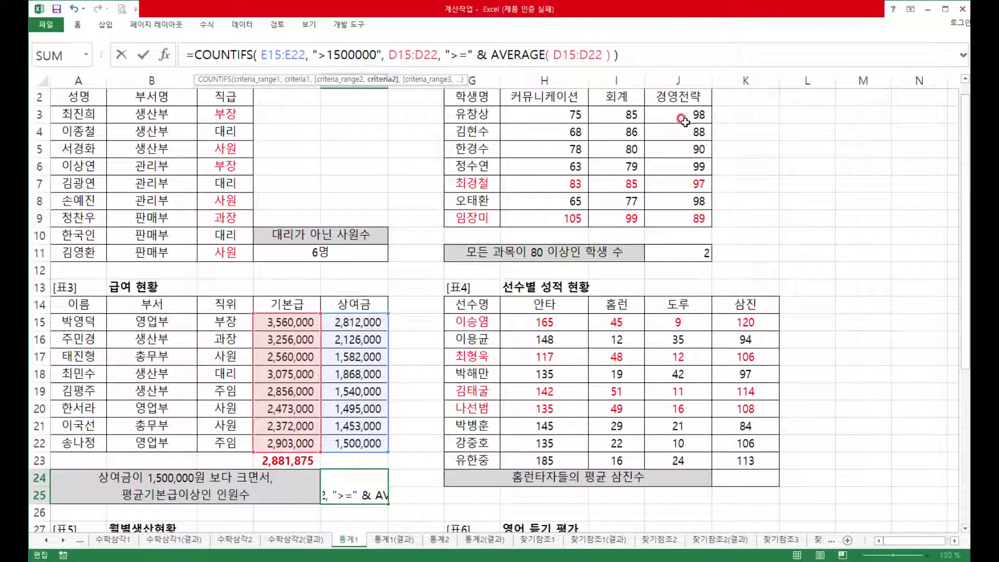
pyautogui.click(626, 54)
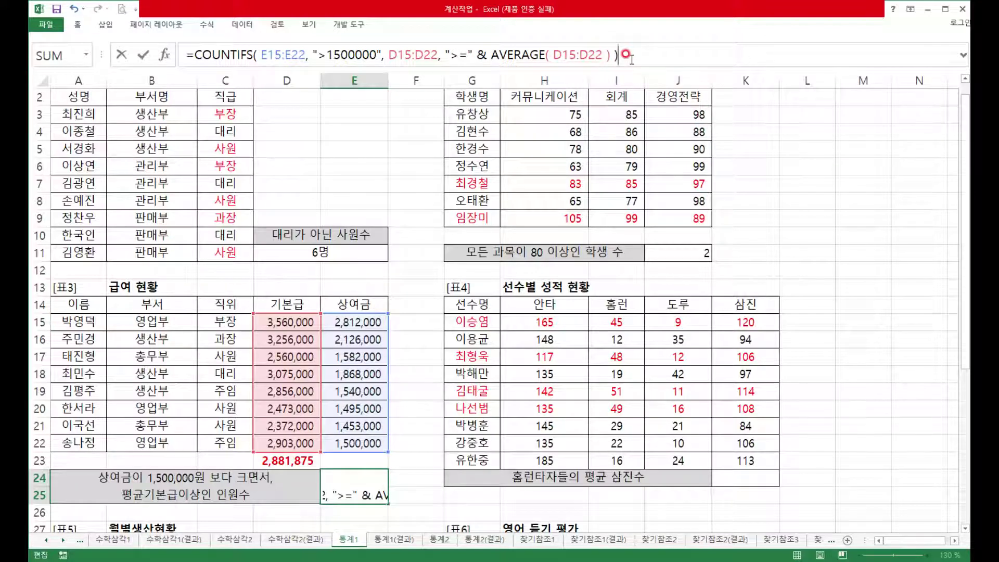
pyautogui.press('Return')
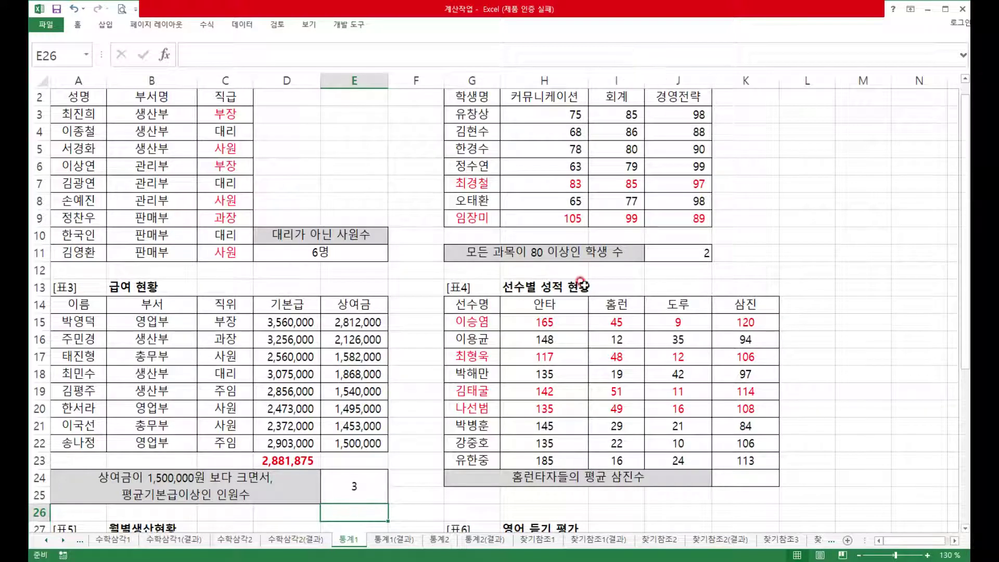
# Make the range inside the AVERAGE function of E24's formula absolute as $D$15:$D$22
pyautogui.click(358, 495)
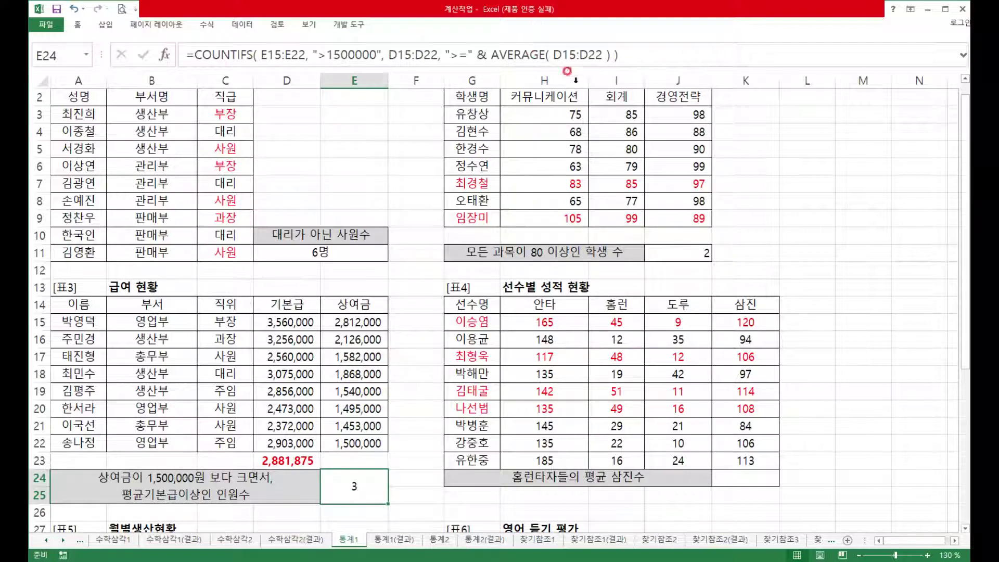
pyautogui.click(456, 54)
pyautogui.moveTo(457, 52); pyautogui.dragTo(469, 54)
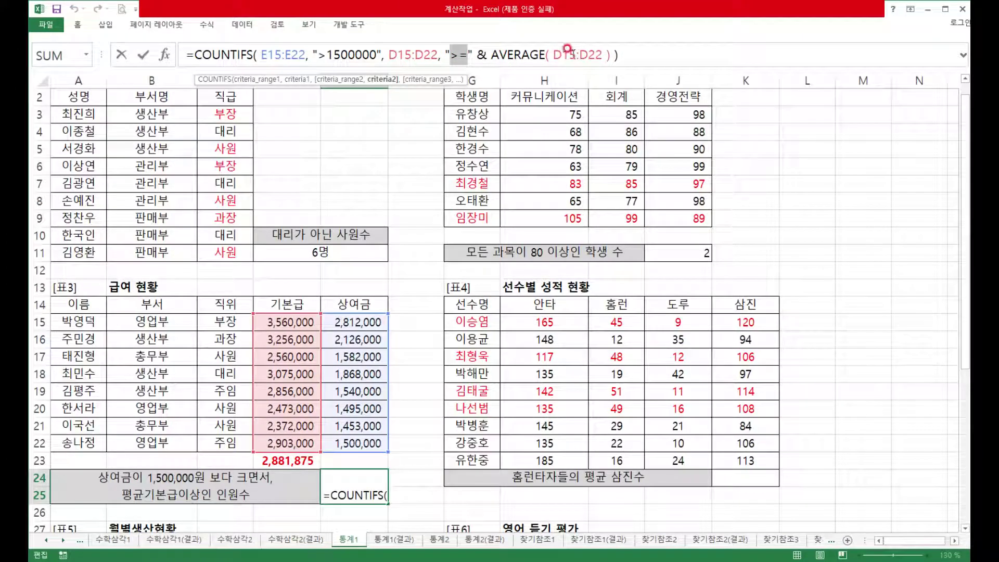
pyautogui.moveTo(493, 55); pyautogui.dragTo(603, 54)
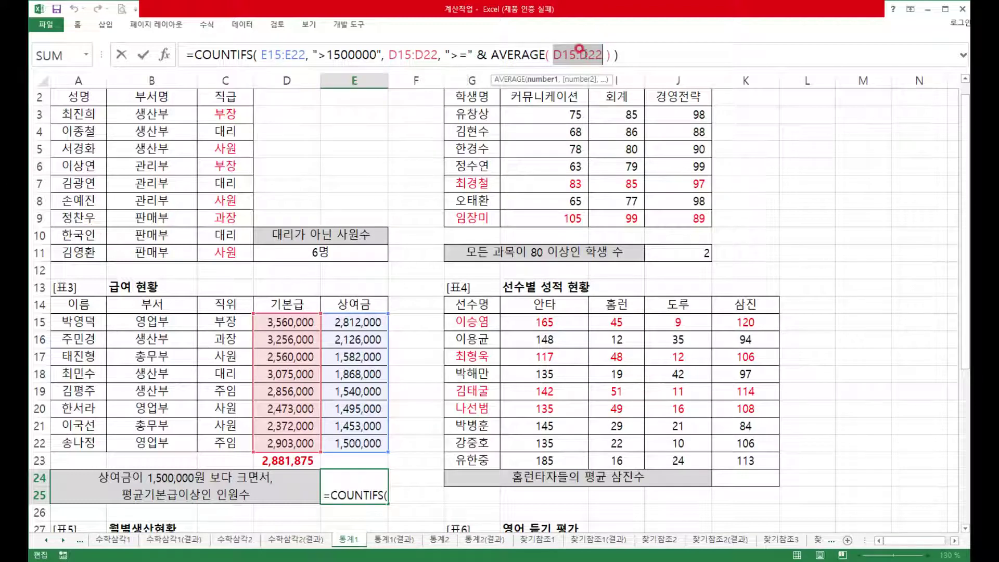
pyautogui.press('F4')
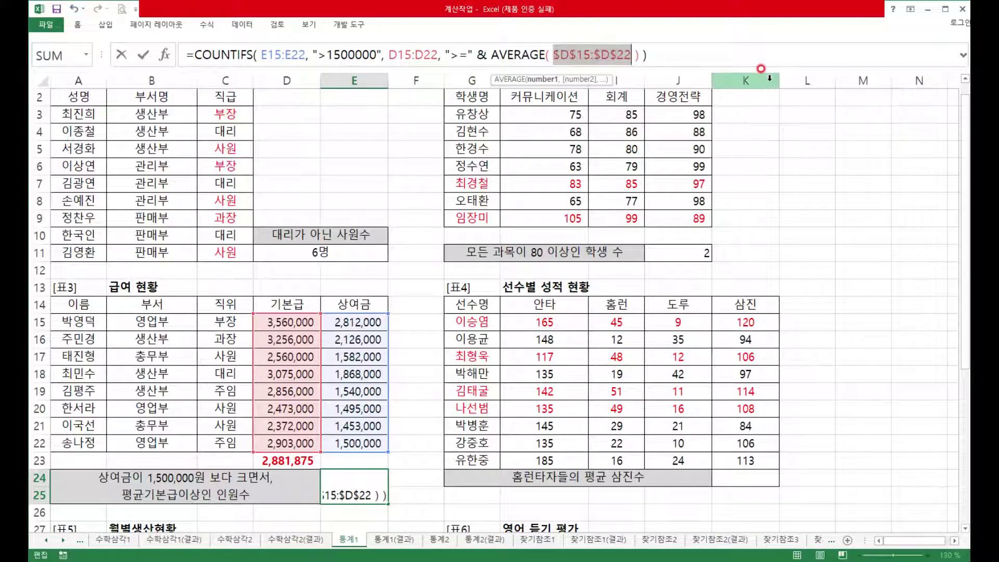
pyautogui.click(678, 52)
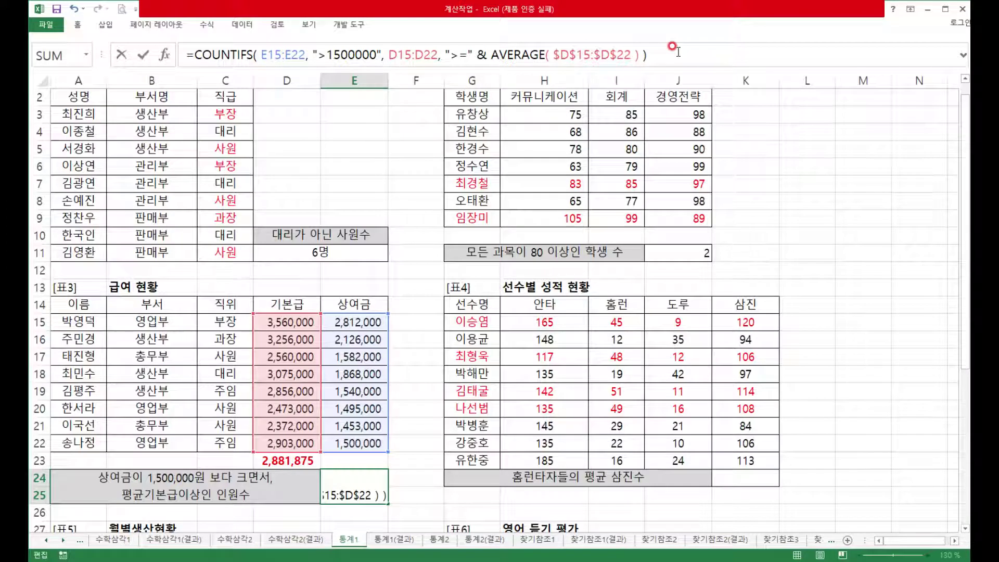
# Append & "명" to the end of the COUNTIFS formula and commit it in E24
pyautogui.moveTo(326, 55); pyautogui.dragTo(359, 54)
pyautogui.click(358, 54)
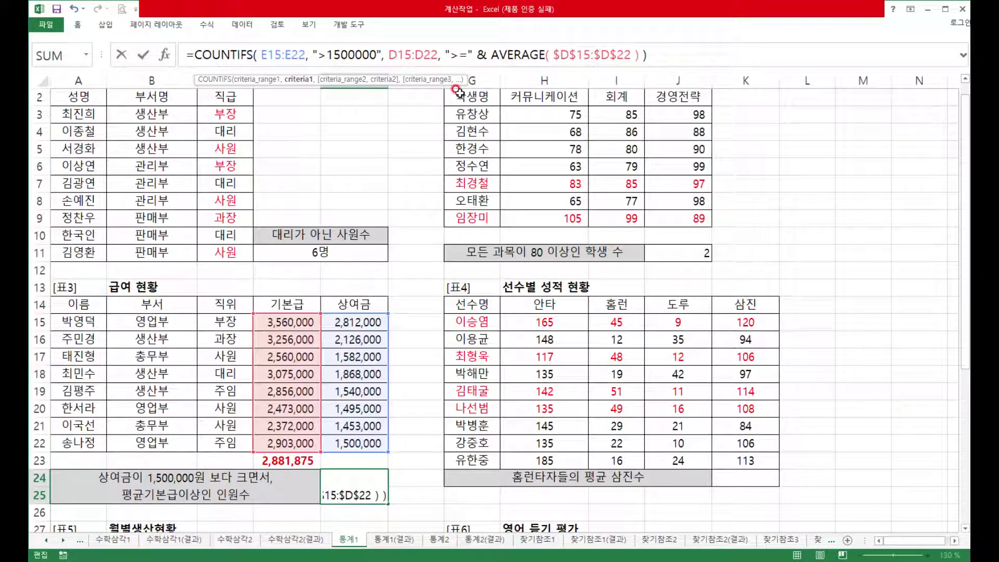
pyautogui.moveTo(553, 54); pyautogui.dragTo(632, 54)
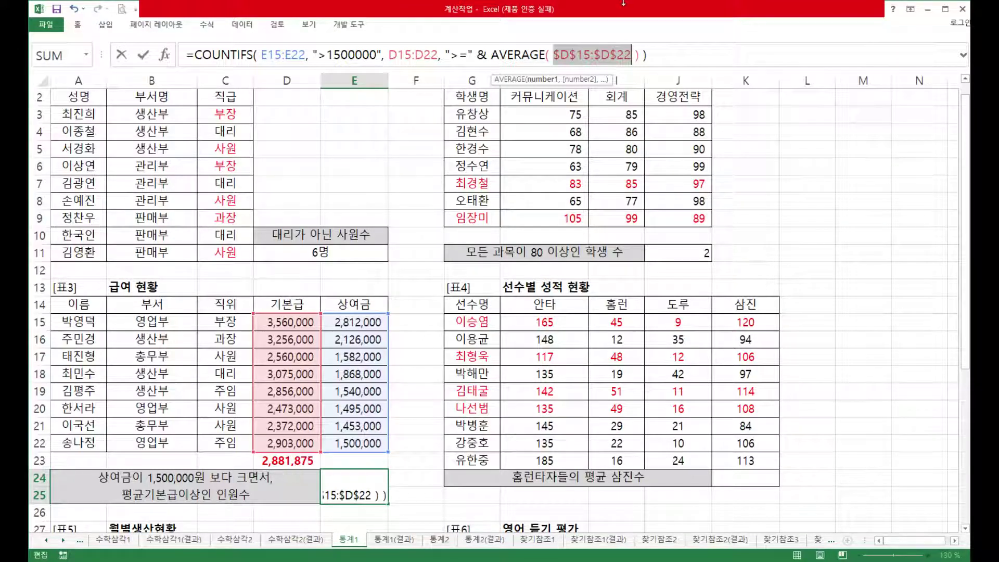
pyautogui.moveTo(450, 54); pyautogui.dragTo(625, 53)
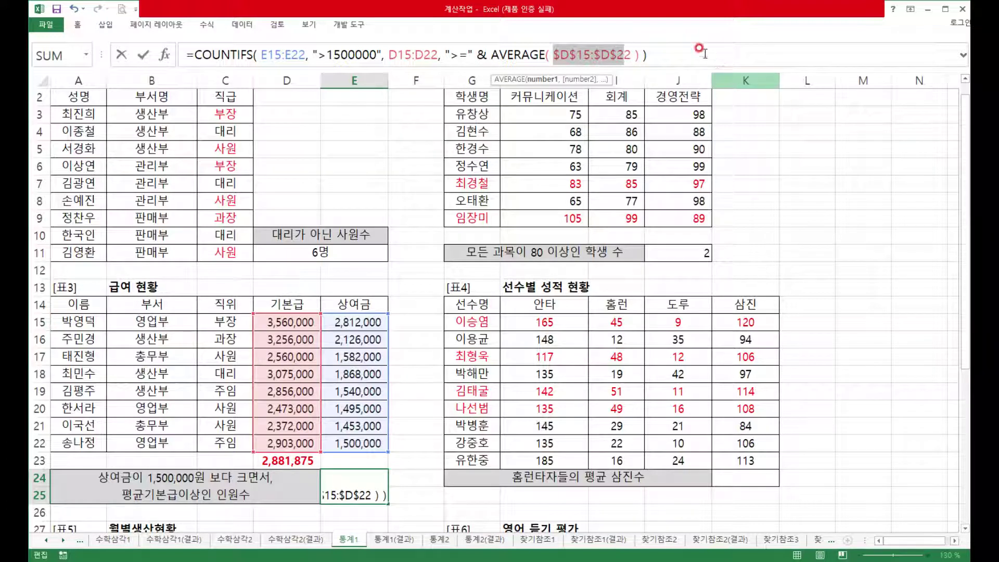
pyautogui.click(675, 52)
pyautogui.click(675, 52)
pyautogui.write('& "')
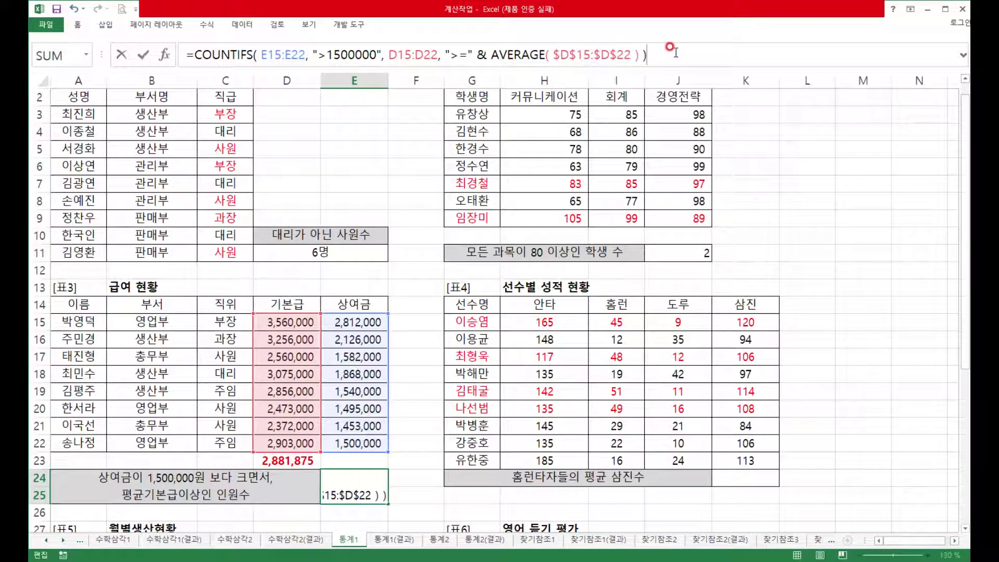
pyautogui.write('명"')
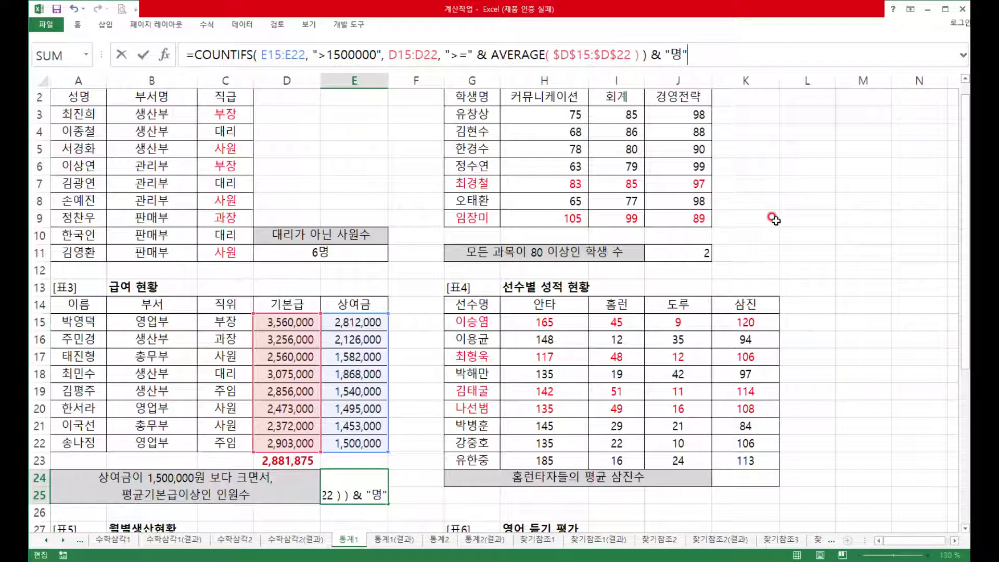
pyautogui.press('Return')
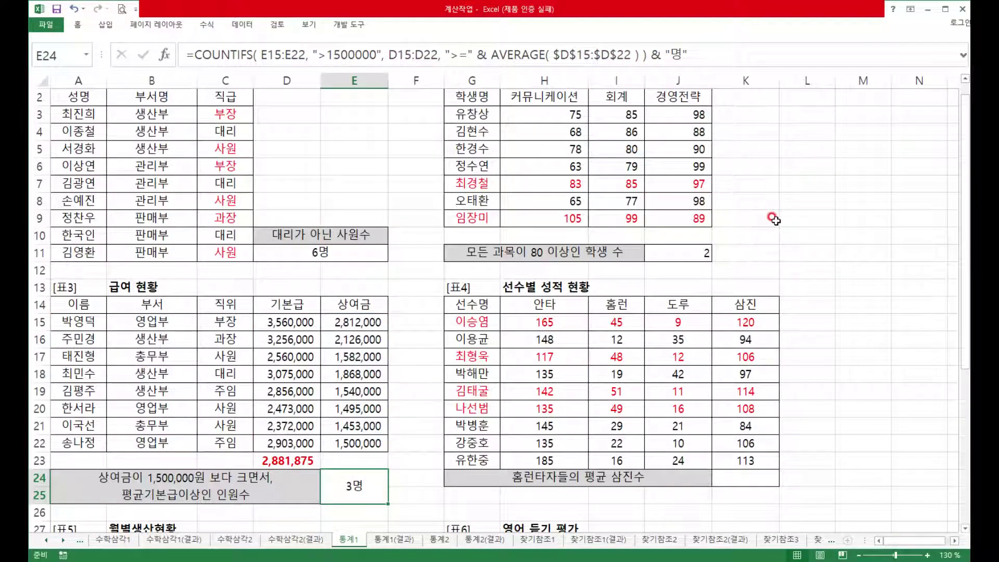
# Start an AVERAGEIF formula in K24 for the average 삼진 of the home run hitters
pyautogui.click(757, 472)
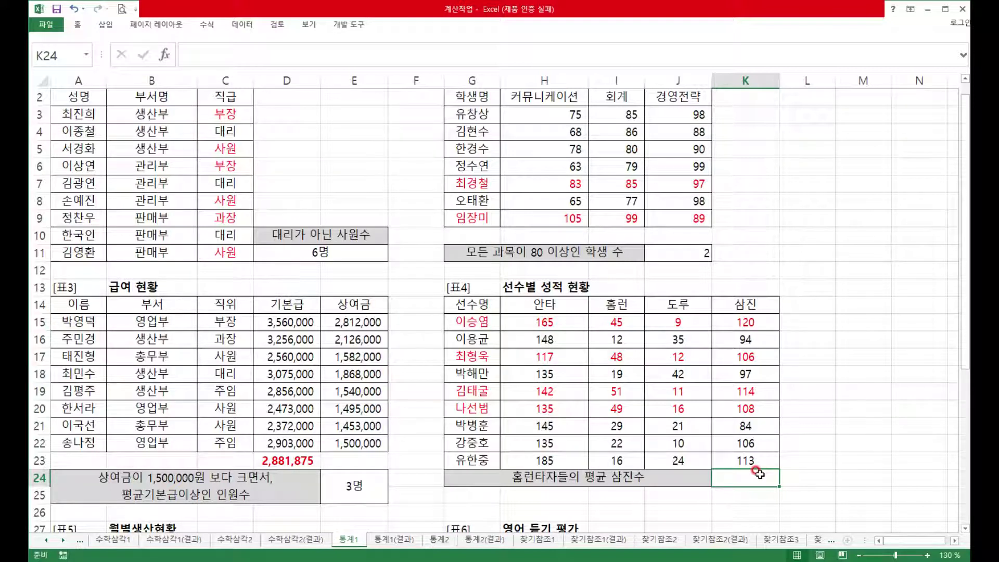
pyautogui.click(711, 49)
pyautogui.write('=')
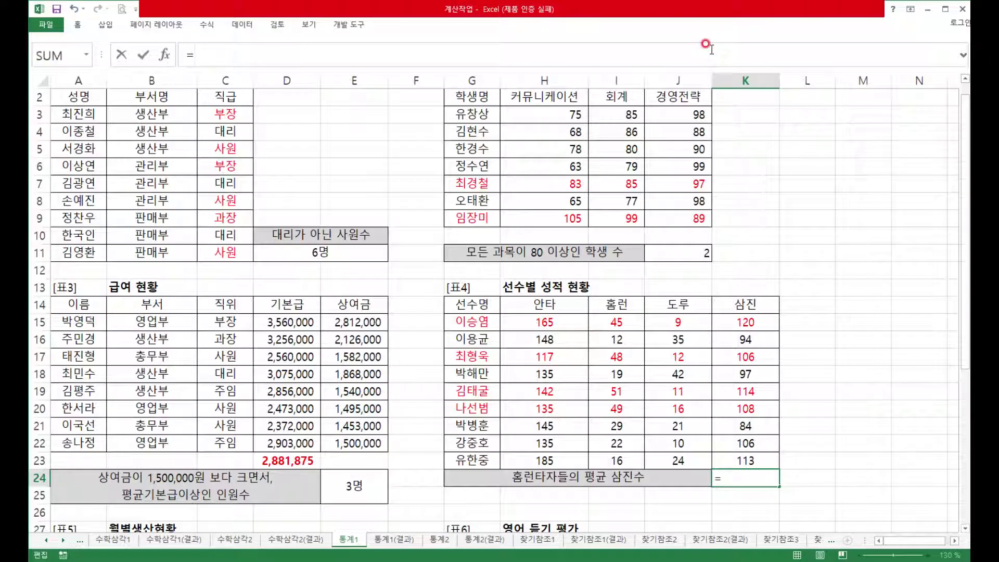
pyautogui.write('ㅁㅍ')
pyautogui.press('BackSpace')
pyautogui.press('BackSpace')
pyautogui.write('AV')
pyautogui.press('Down')
pyautogui.press('Down')
pyautogui.press('Down')
pyautogui.press('Tab')
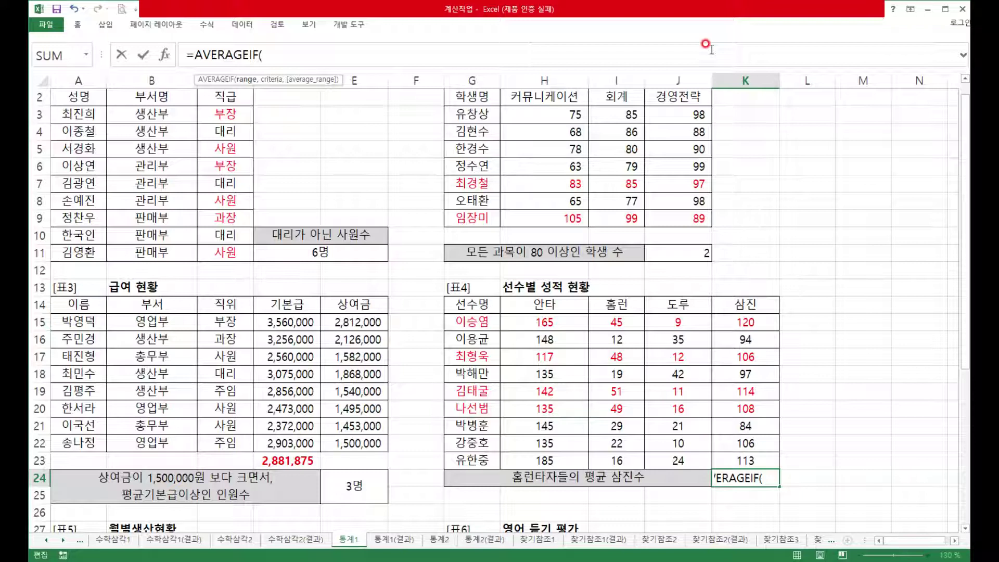
# Set I15:I23 as the range and ">=40" as the criterion of the AVERAGEIF formula in K24
pyautogui.moveTo(627, 323); pyautogui.dragTo(626, 460)
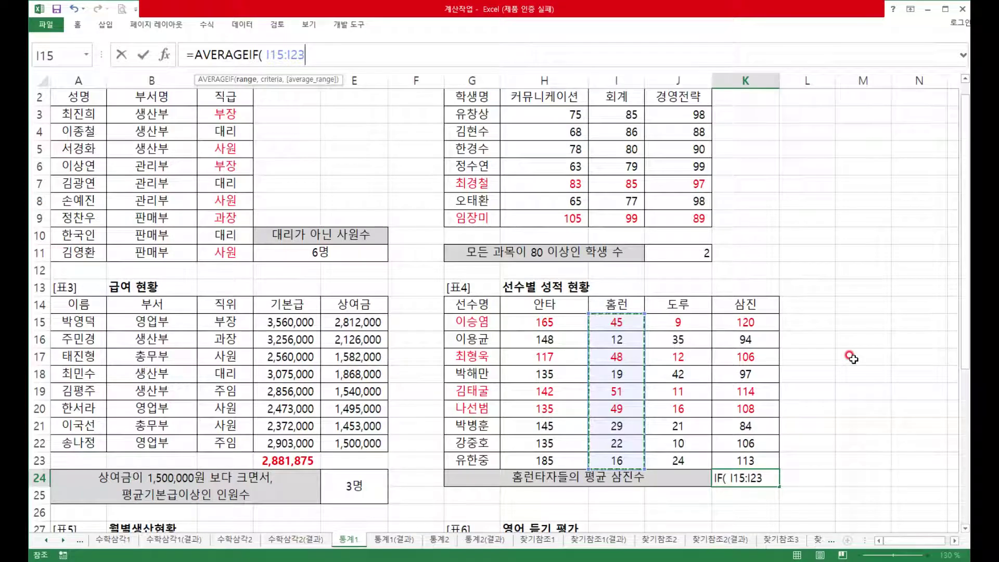
pyautogui.write(',')
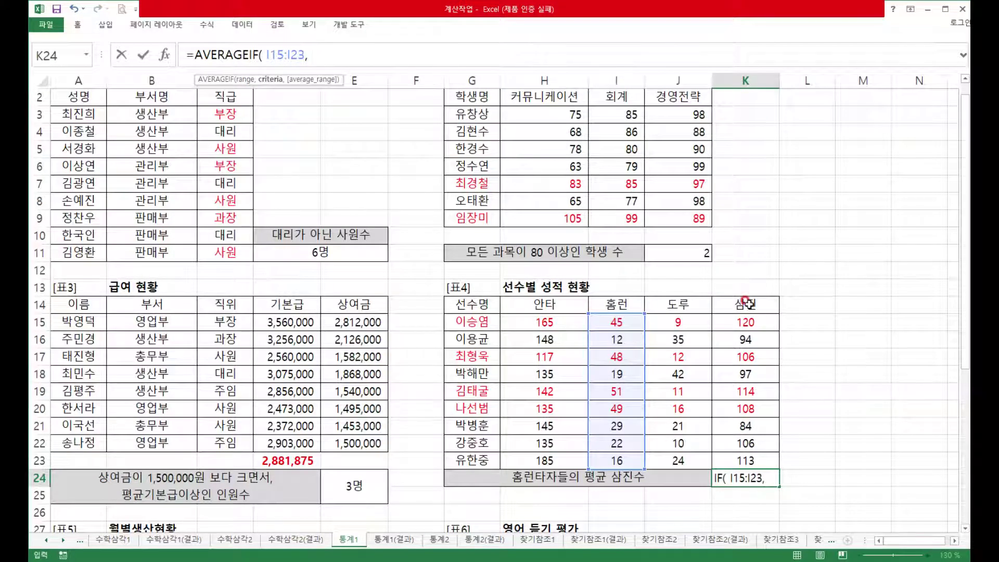
pyautogui.write(' >=40')
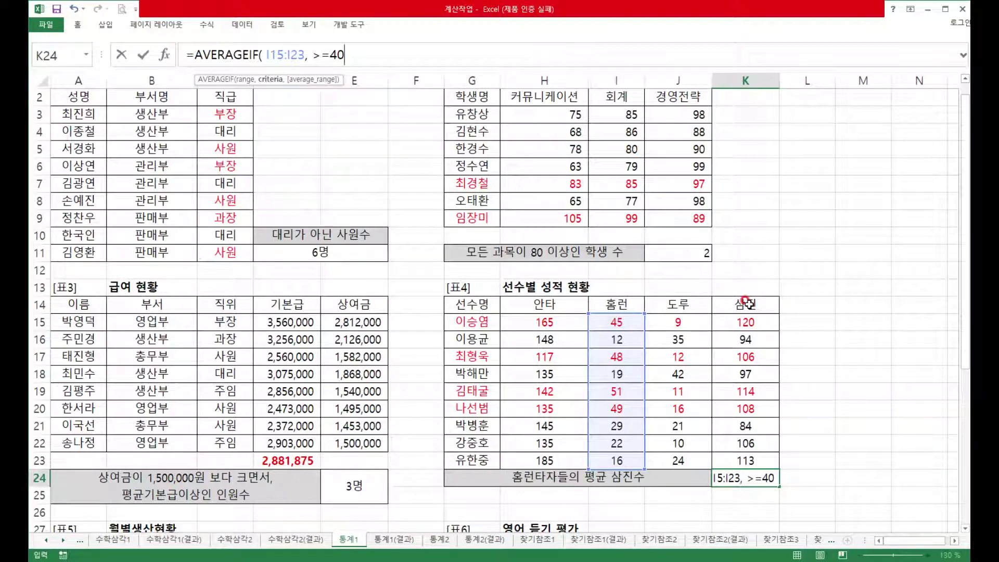
pyautogui.click(327, 59)
pyautogui.write('"')
pyautogui.click(369, 47)
pyautogui.write('" ,')
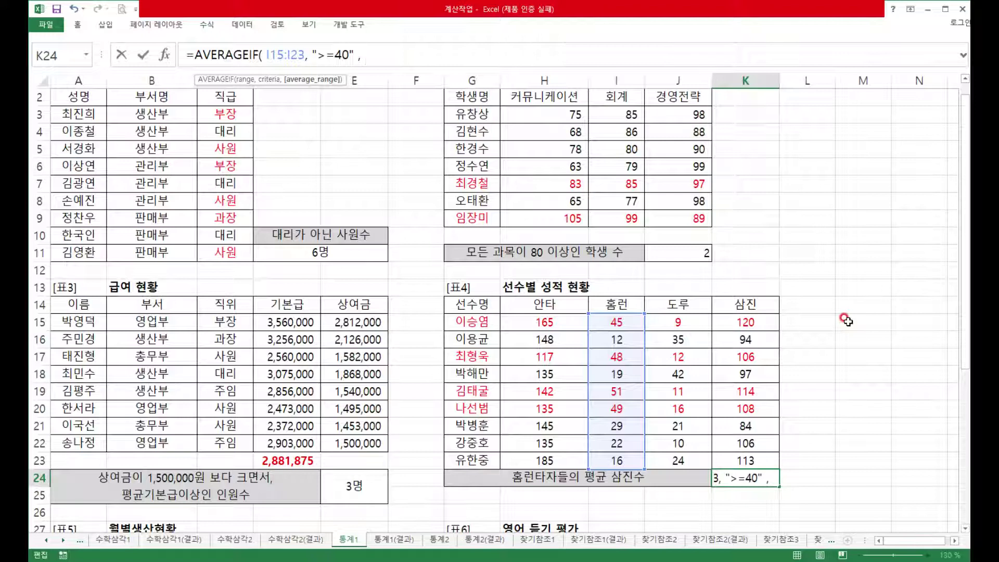
# Add K15:K23 as the average range of the AVERAGEIF formula, close it and commit it in K24
pyautogui.moveTo(770, 323); pyautogui.dragTo(765, 460)
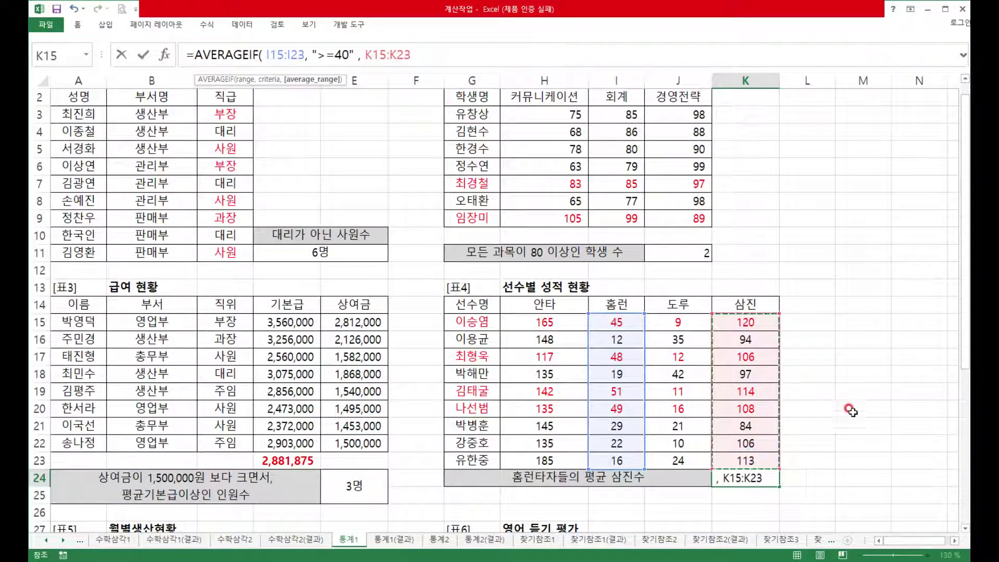
pyautogui.write(')')
pyautogui.hotkey('ctrl', 'Return')
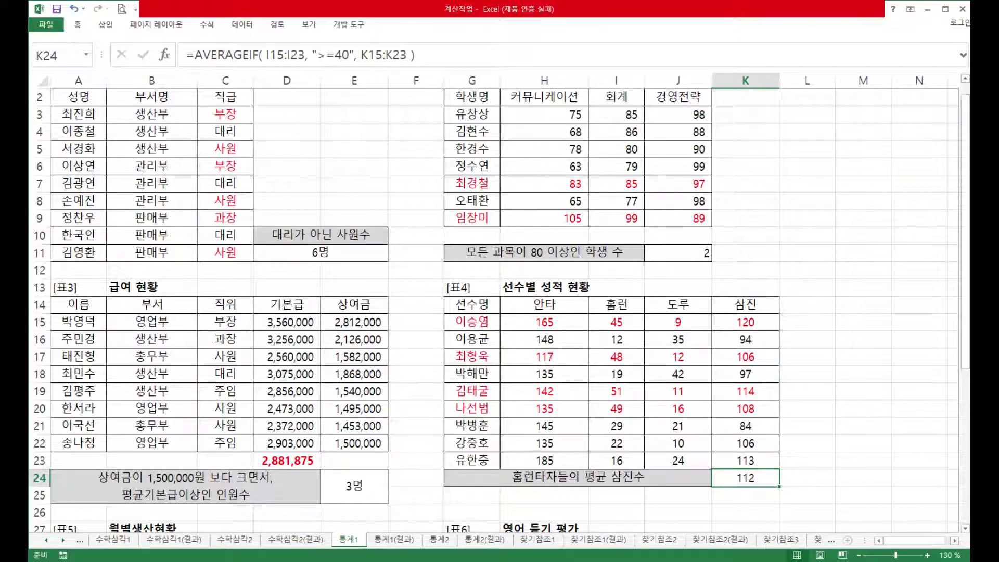
# Start a STDEV formula in E30 for the standard deviation of 생산품(C) in the 월별생산현황 table
pyautogui.scroll(-8, 499, 306)
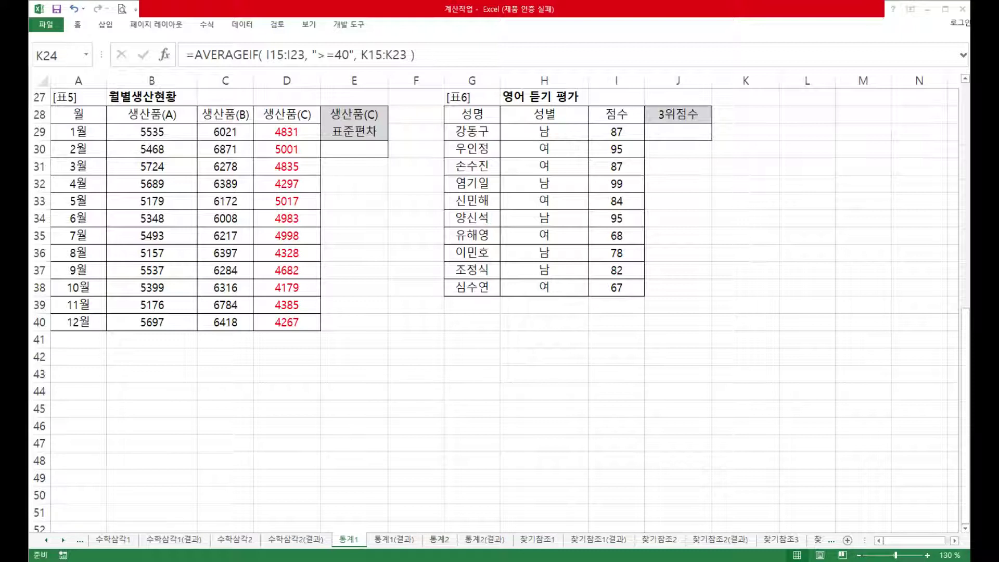
pyautogui.click(366, 150)
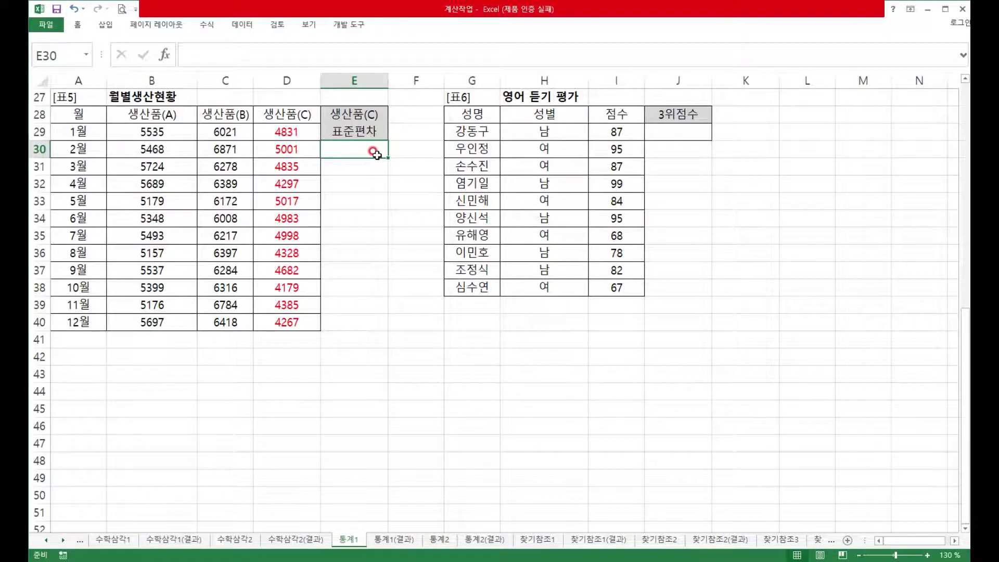
pyautogui.write('=ST')
pyautogui.press('Down')
pyautogui.press('Down')
pyautogui.press('Down')
pyautogui.press('Down')
pyautogui.press('Down')
pyautogui.press('Down')
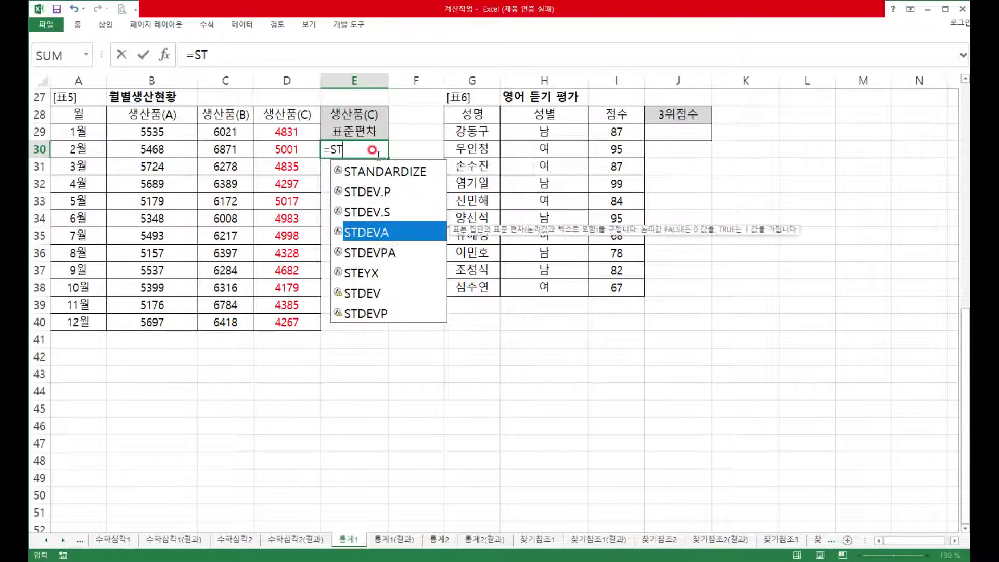
pyautogui.press('Tab')
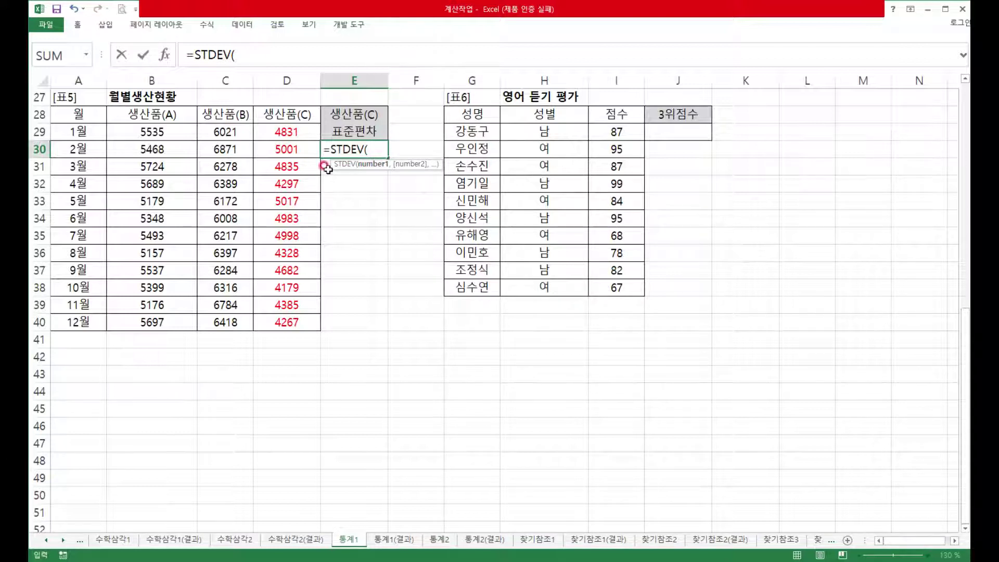
# Use D29:D40 as the STDEV range and commit the formula in E30
pyautogui.click(302, 140)
pyautogui.moveTo(305, 144); pyautogui.dragTo(272, 316)
pyautogui.write(')')
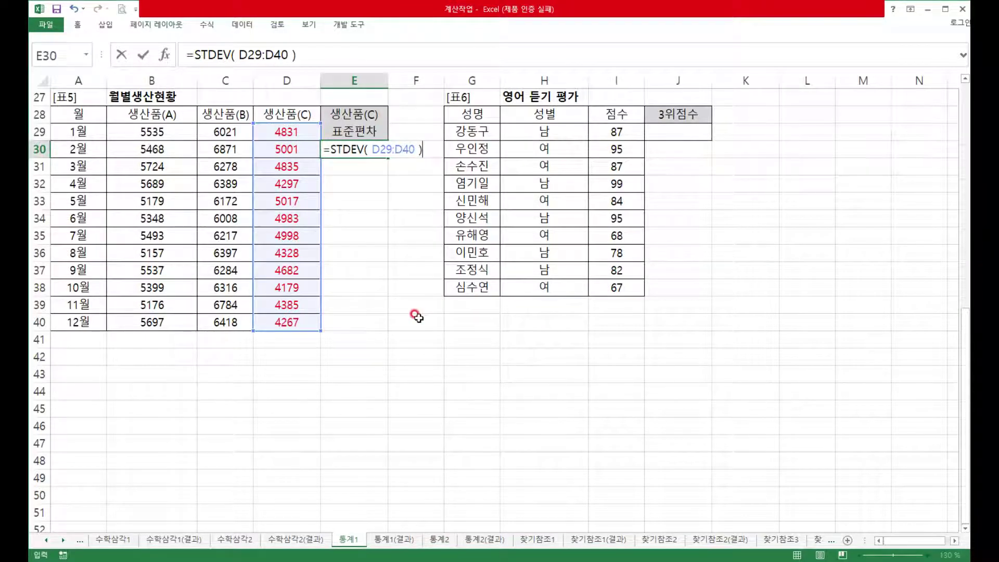
pyautogui.hotkey('ctrl', 'Return')
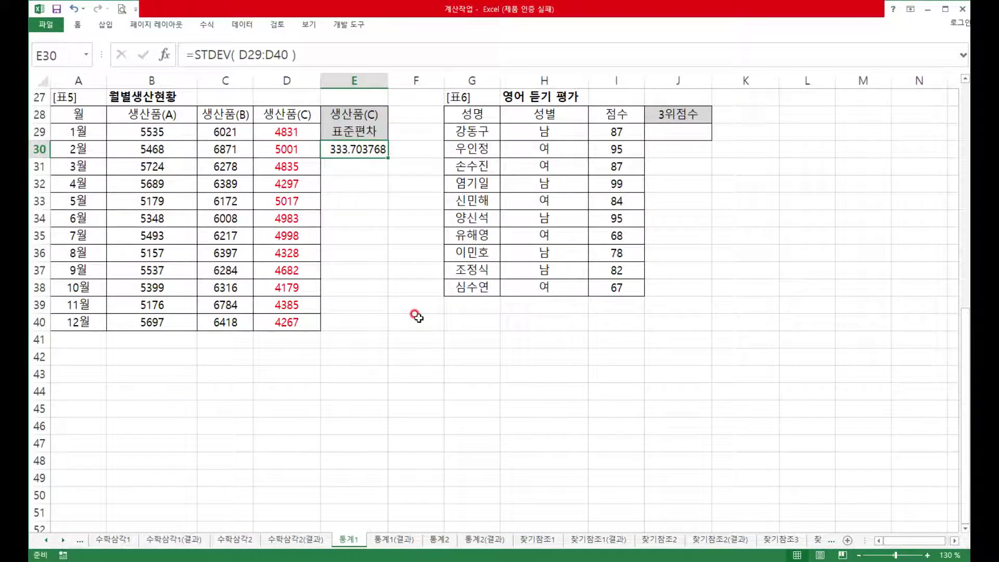
# Wrap the STDEV formula in E30 in ROUNDDOWN with 1 decimal digit and commit it
pyautogui.click(196, 55)
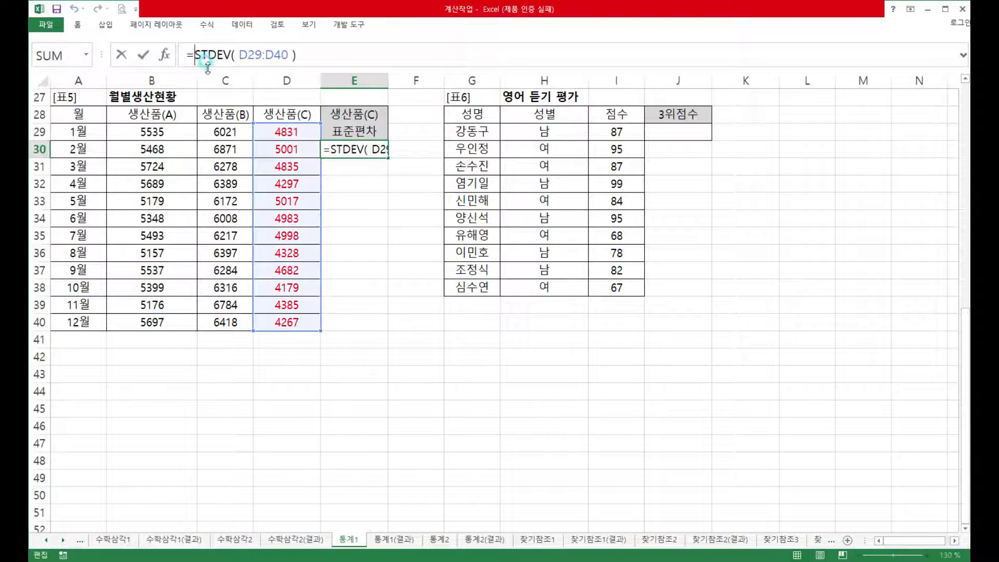
pyautogui.write('RO')
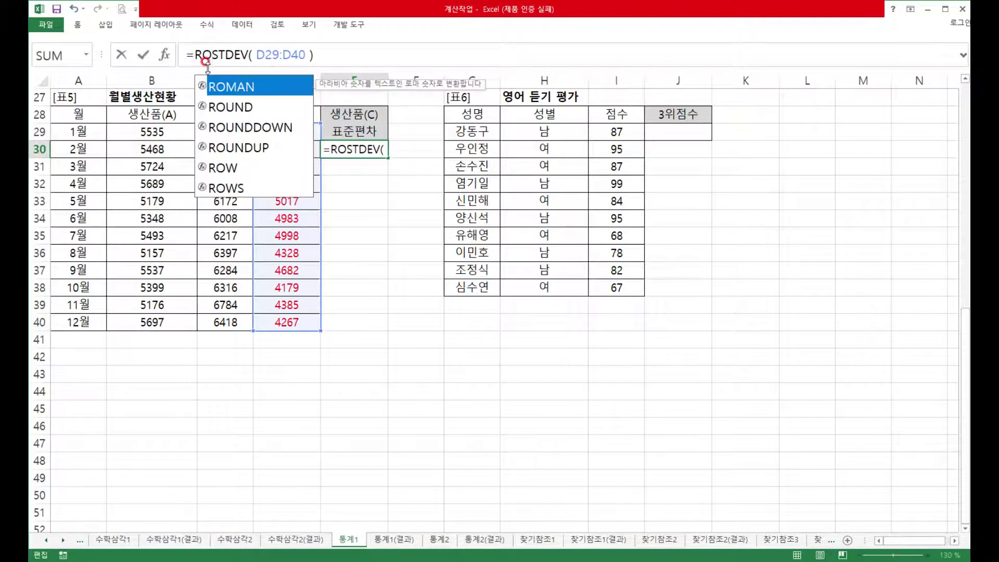
pyautogui.press('Down')
pyautogui.press('Down')
pyautogui.press('Tab')
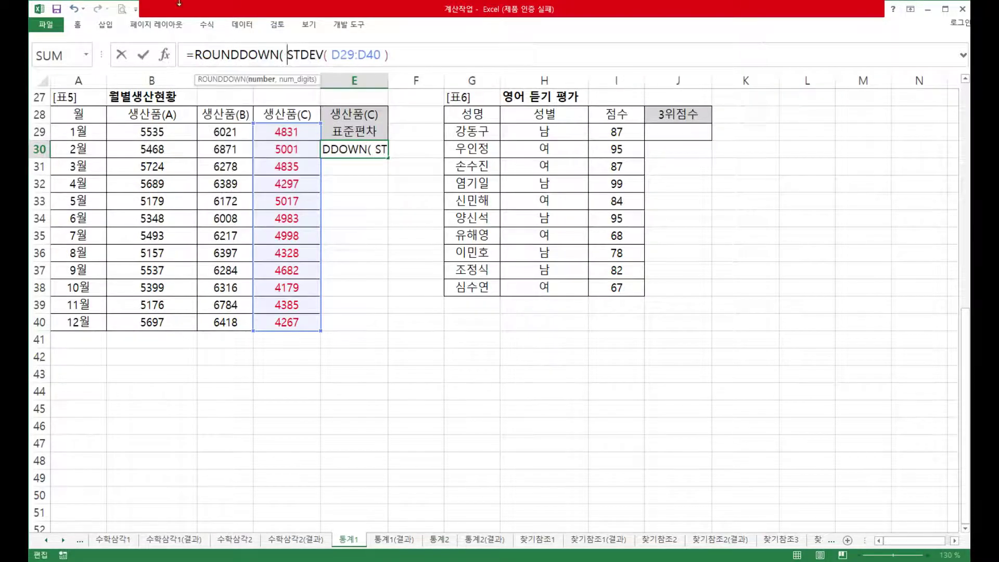
pyautogui.moveTo(286, 55); pyautogui.dragTo(388, 55)
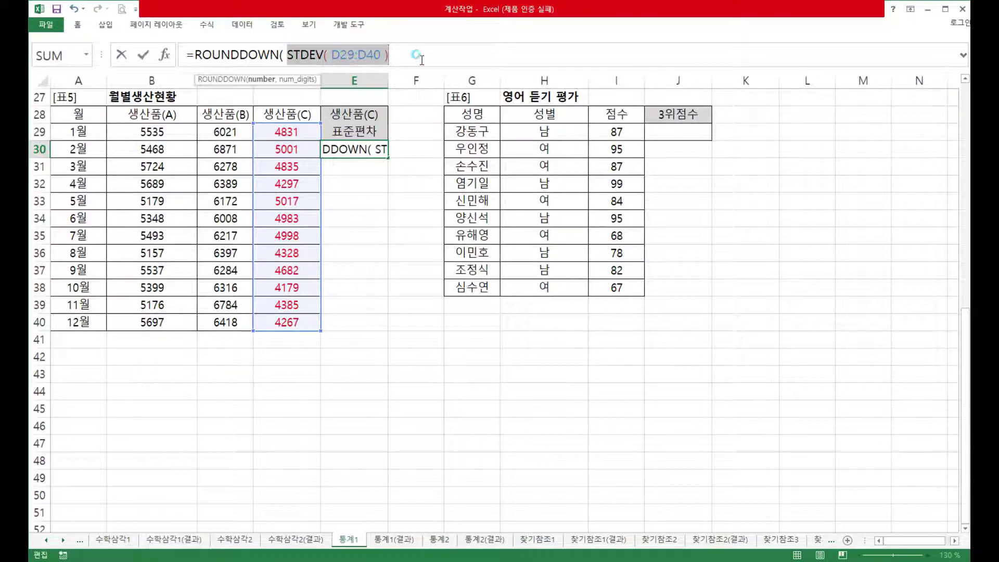
pyautogui.click(421, 59)
pyautogui.write(',')
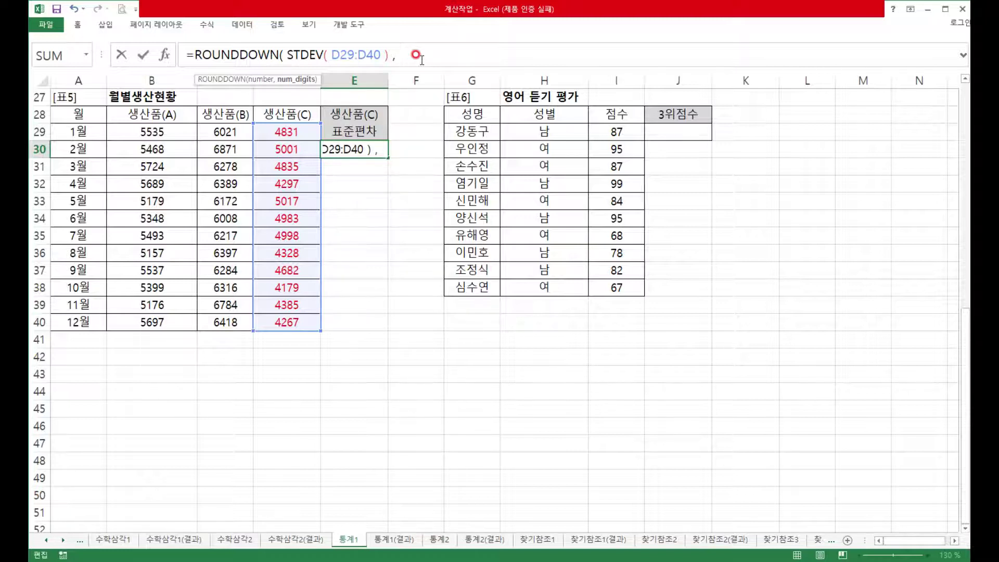
pyautogui.write('1 )')
pyautogui.hotkey('ctrl', 'Return')
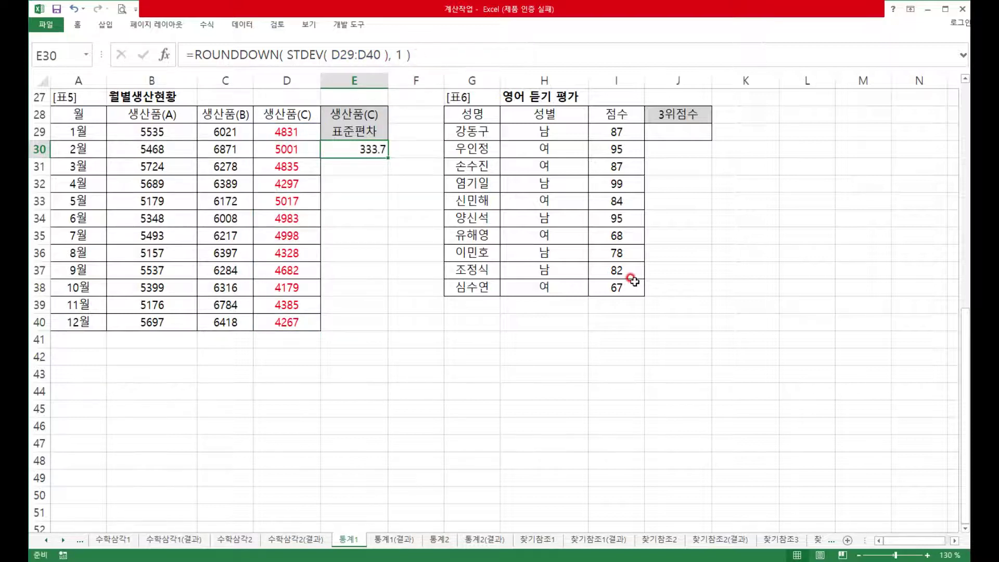
# Enter =LARGE( I29:I38 , 3 ) in J29 for the third-highest score of the 영어 듣기 평가 table
pyautogui.click(691, 130)
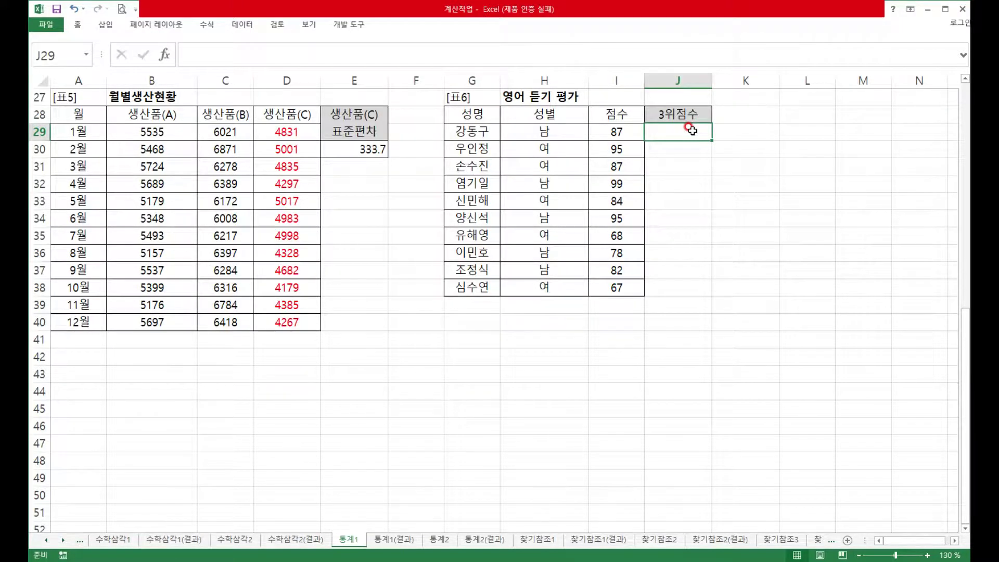
pyautogui.write('=LA')
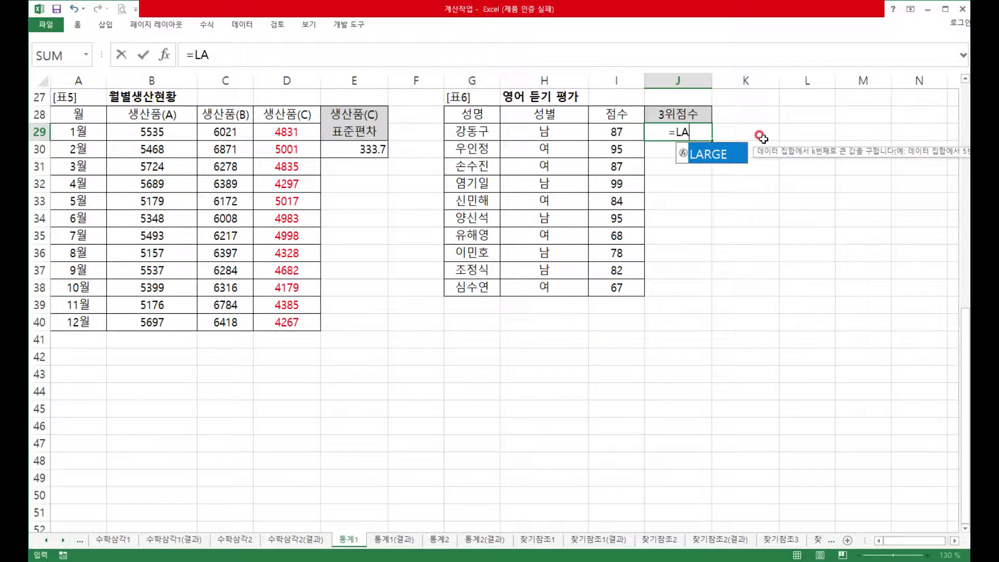
pyautogui.press('Tab')
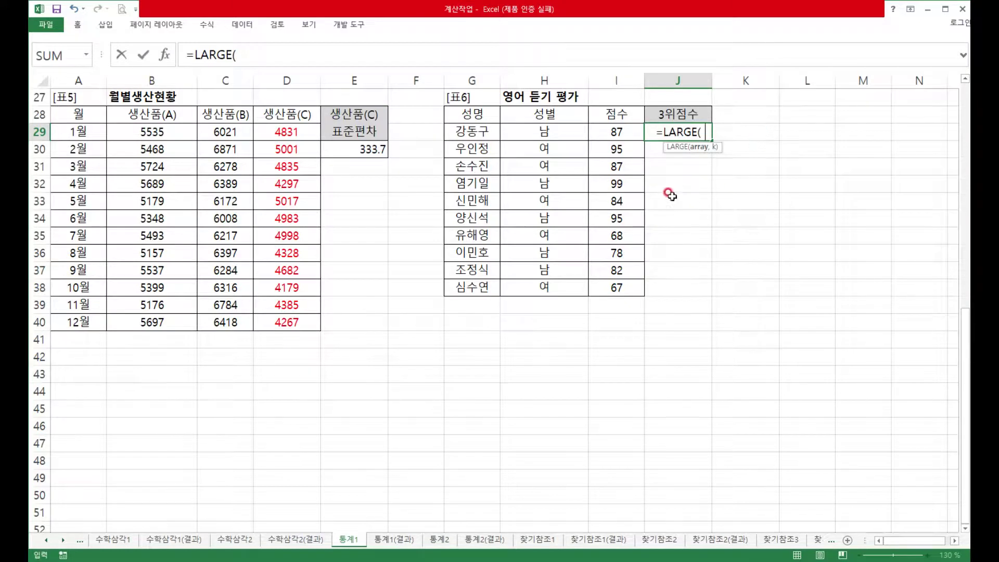
pyautogui.moveTo(627, 134); pyautogui.dragTo(619, 284)
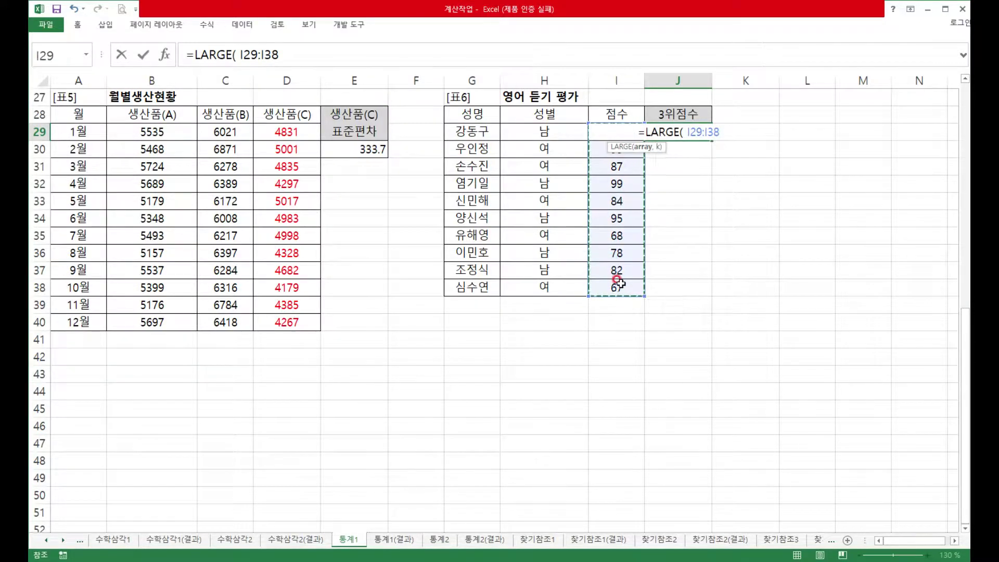
pyautogui.write(', ')
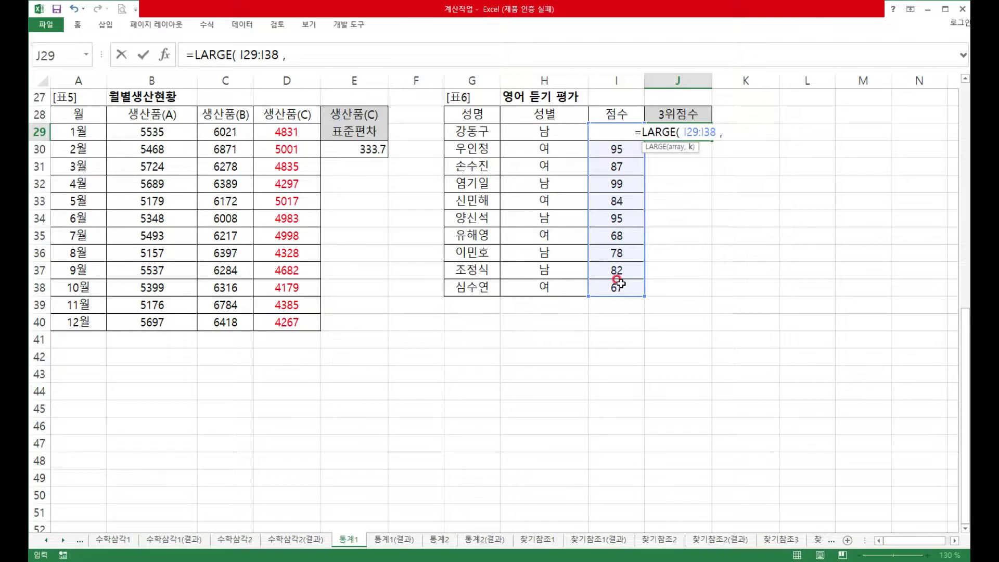
pyautogui.write('3 )')
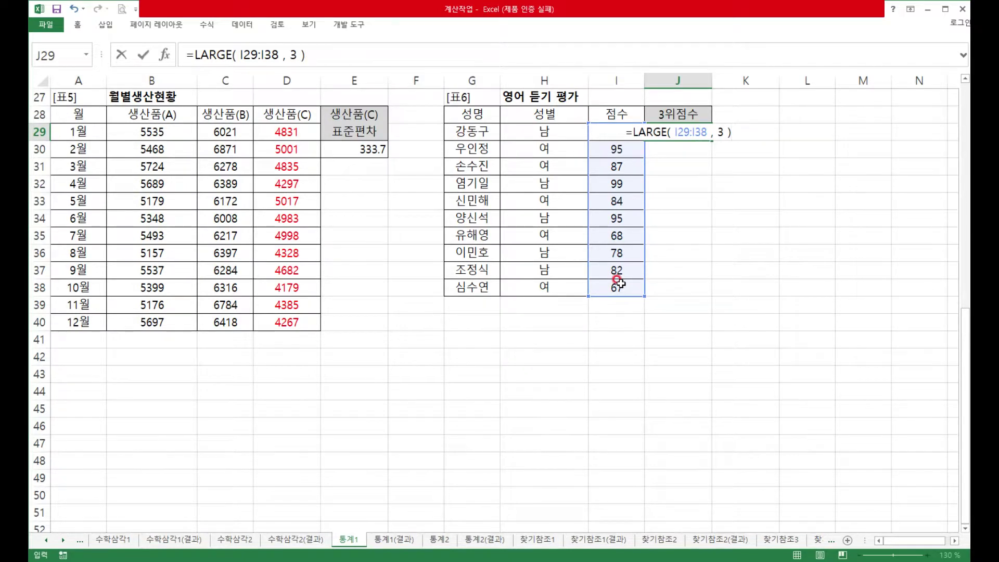
# Append & "점" to the LARGE formula and commit it in J29
pyautogui.write('& "저')
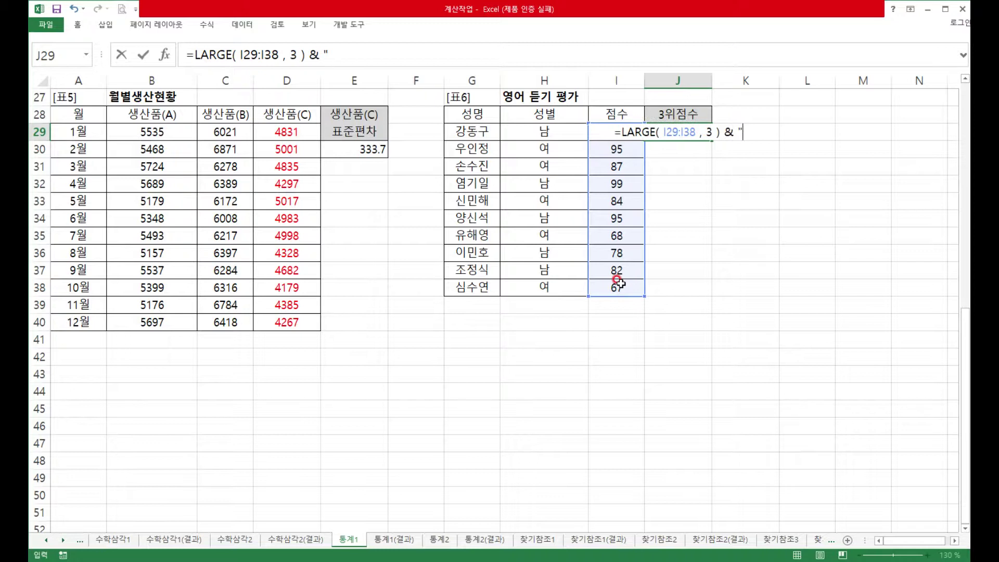
pyautogui.write('ㅁ"')
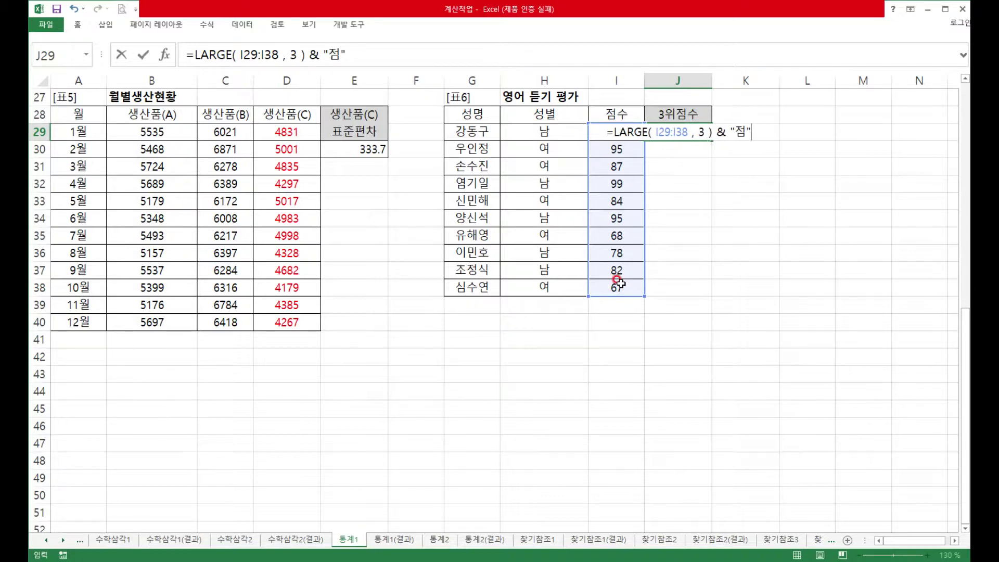
pyautogui.hotkey('ctrl', 'Return')
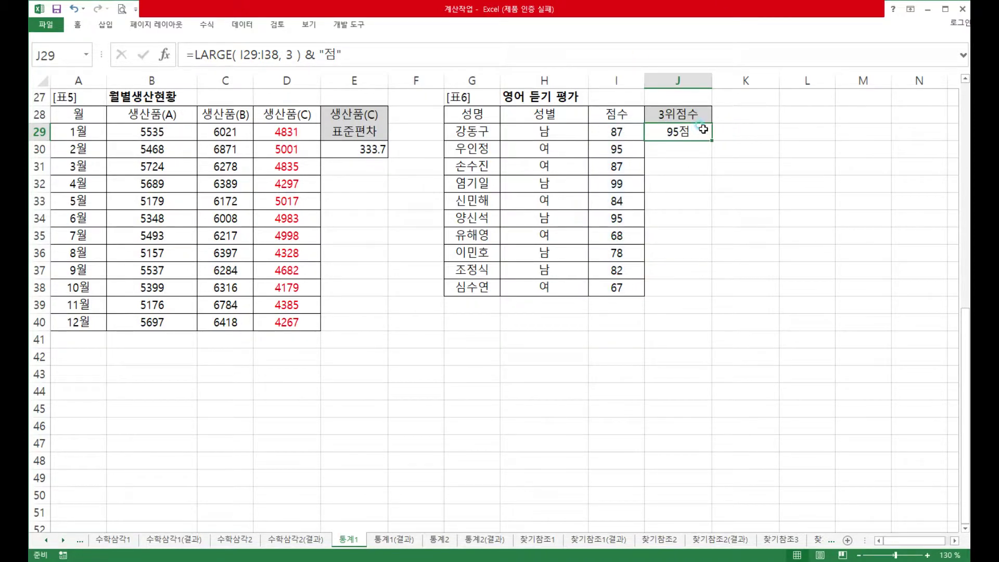